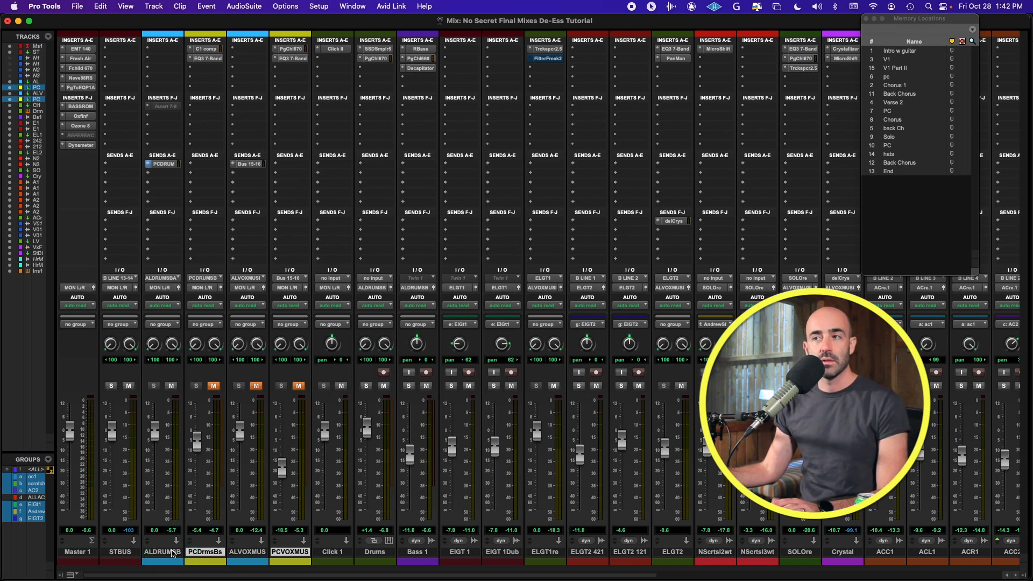
Step: Start playback of the mix and bring up the PCDRUM send's level window
key("space")
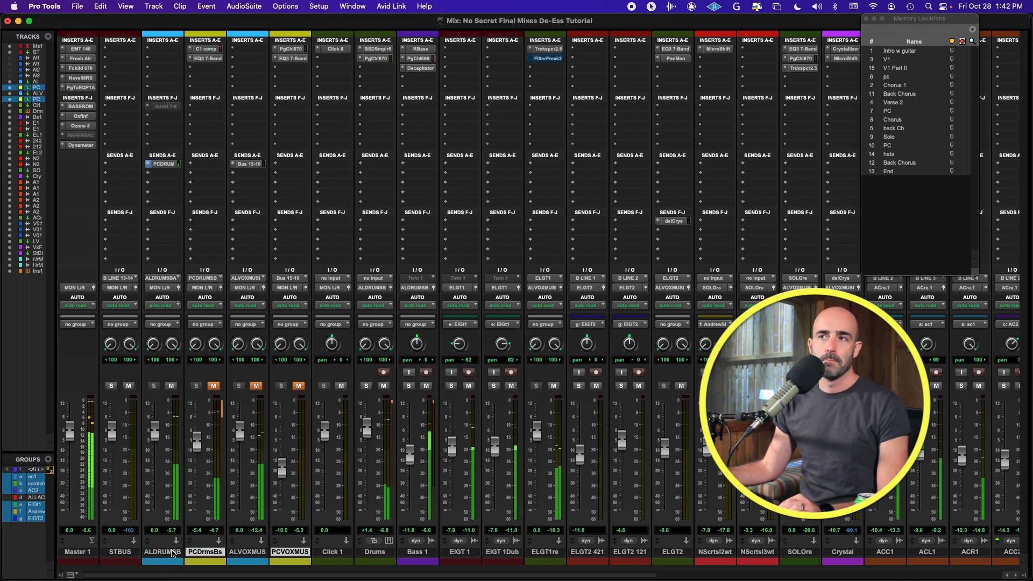
left_click_drag(171, 553, 177, 463)
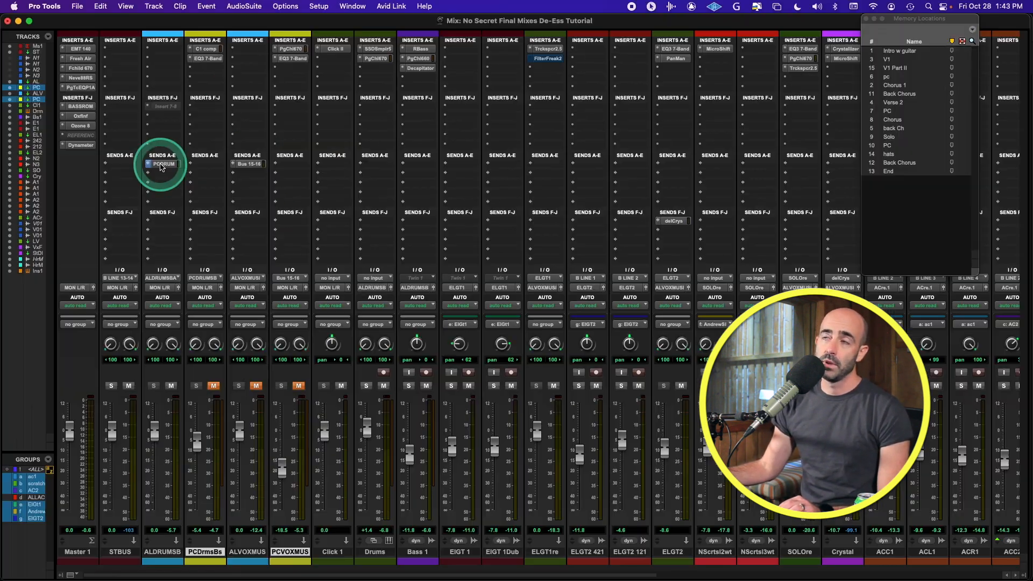
left_click(288, 102)
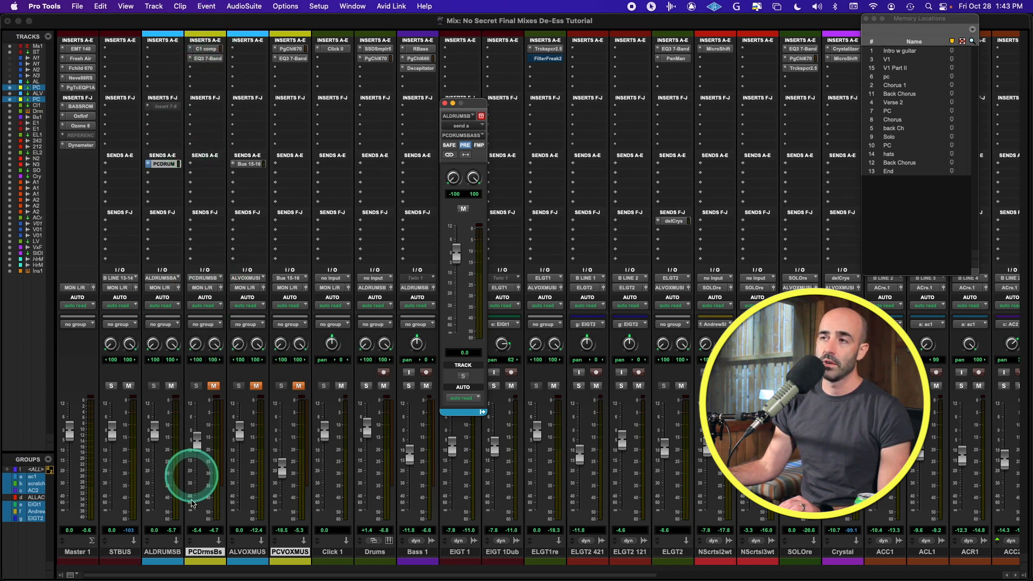
Step: Open PCDrmsBs's C1 compressor and EQ3 7-Band windows, with the EQ stacked below the compressor
left_click(206, 49)
left_click_drag(631, 61, 538, 37)
left_click(206, 58)
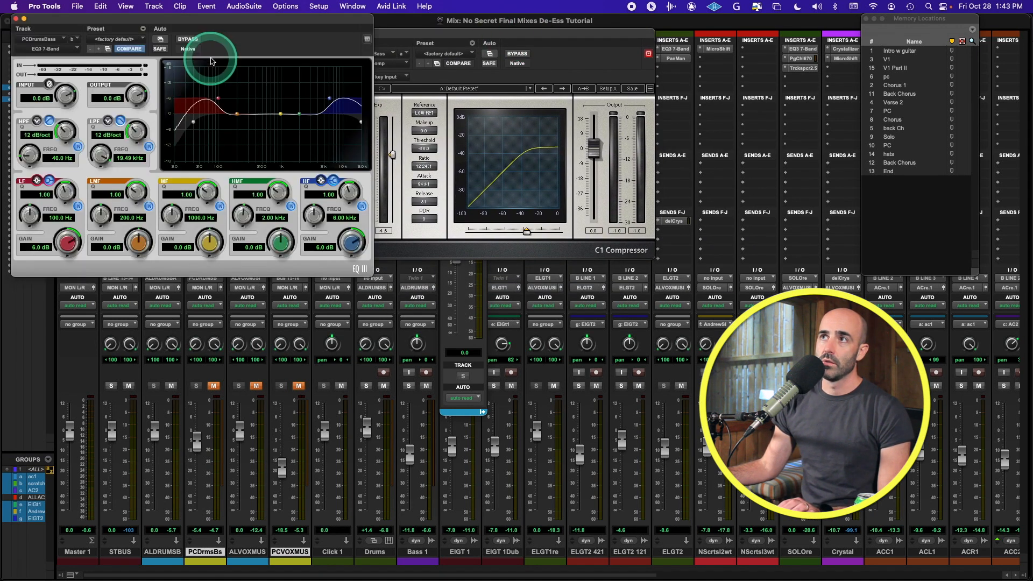
left_click_drag(198, 19, 532, 262)
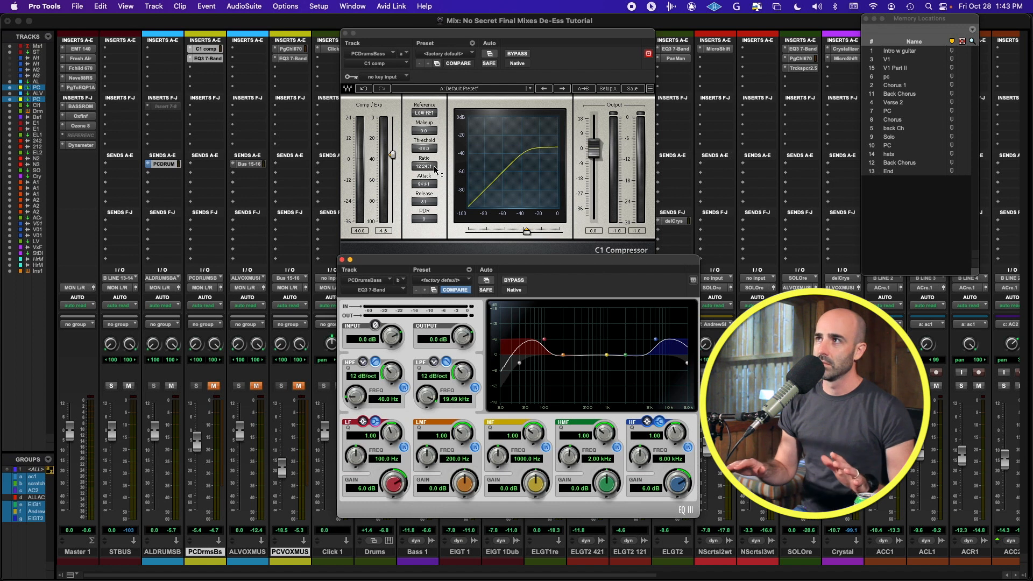
left_click(428, 133)
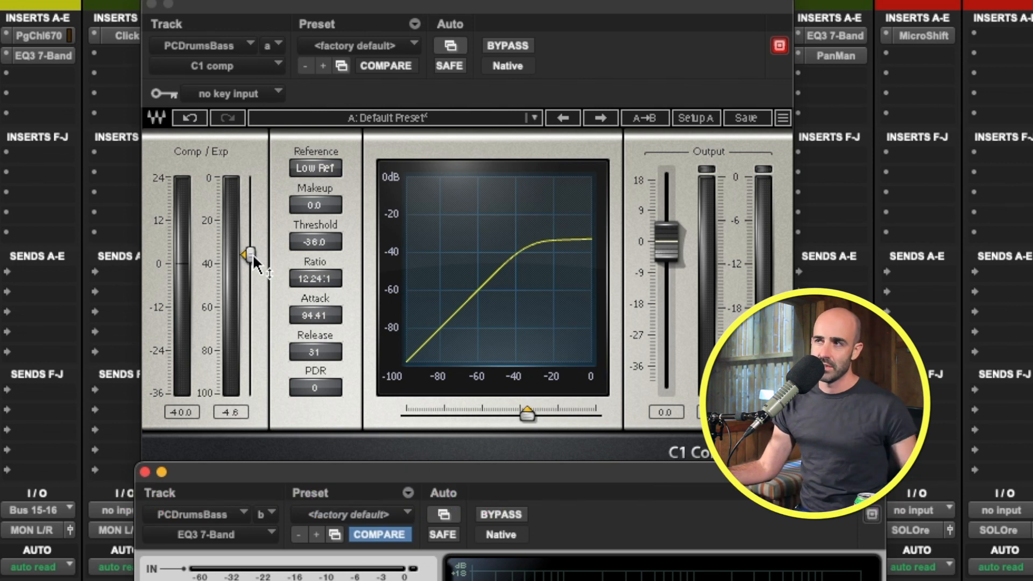
left_click(303, 323)
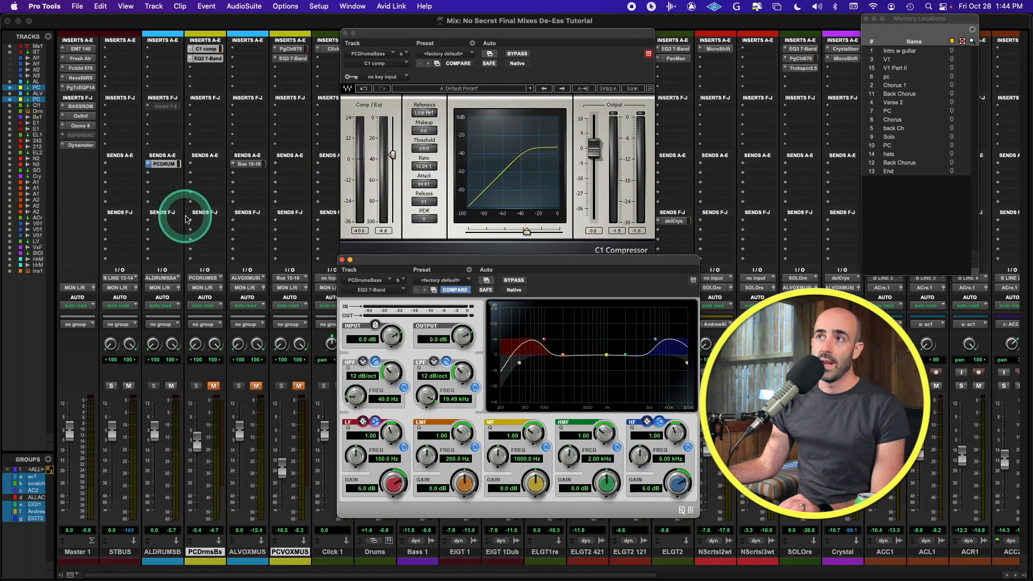
Step: With the PCDRUM send shown, unmute PCDrmsBs, raise its fader to about -3.0, then mute it again
left_click(168, 167)
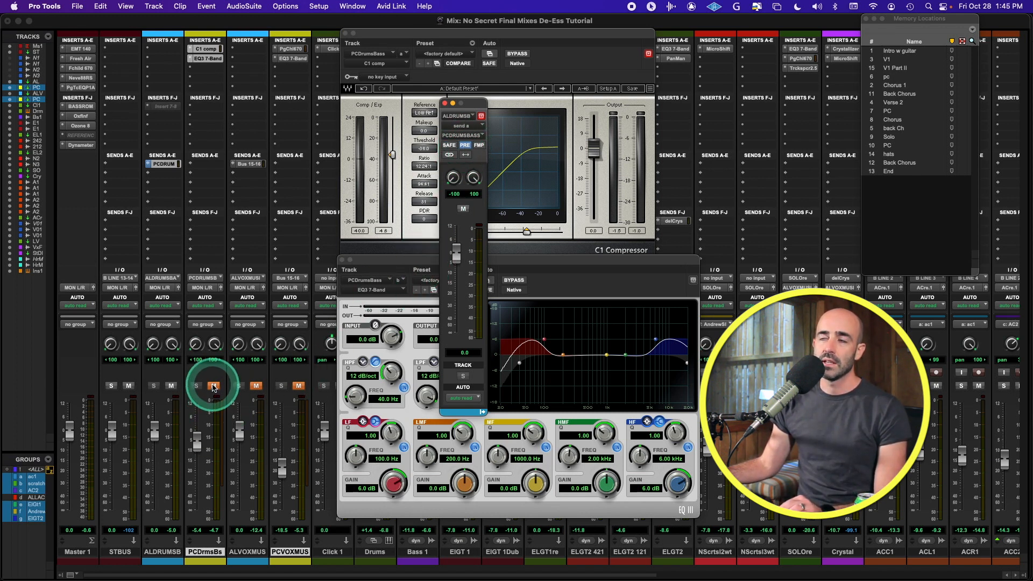
left_click(213, 386)
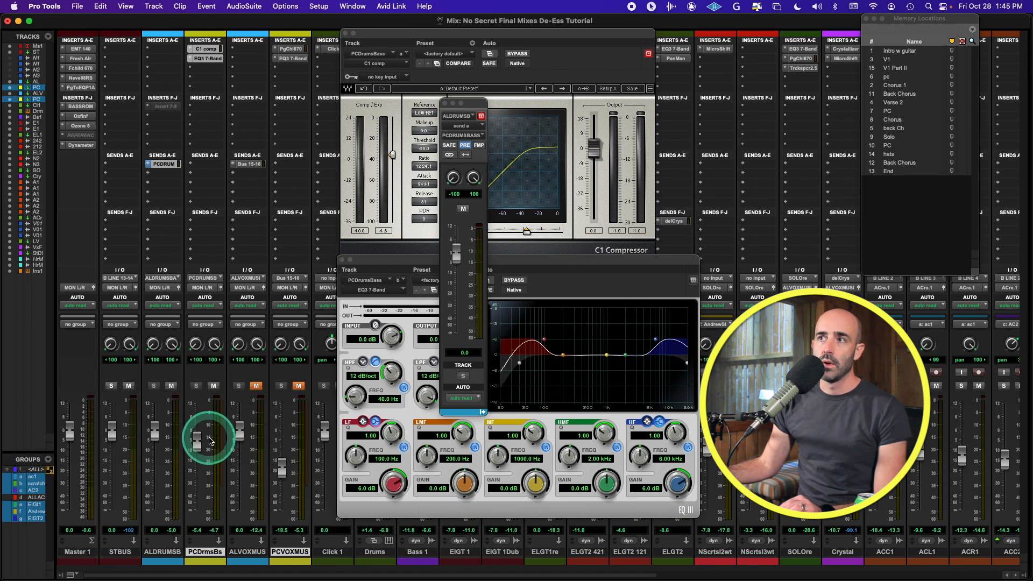
mouse_move(203, 444)
left_mouse_down()
mouse_move(198, 417)
mouse_move(197, 438)
left_mouse_up()
left_click(214, 387)
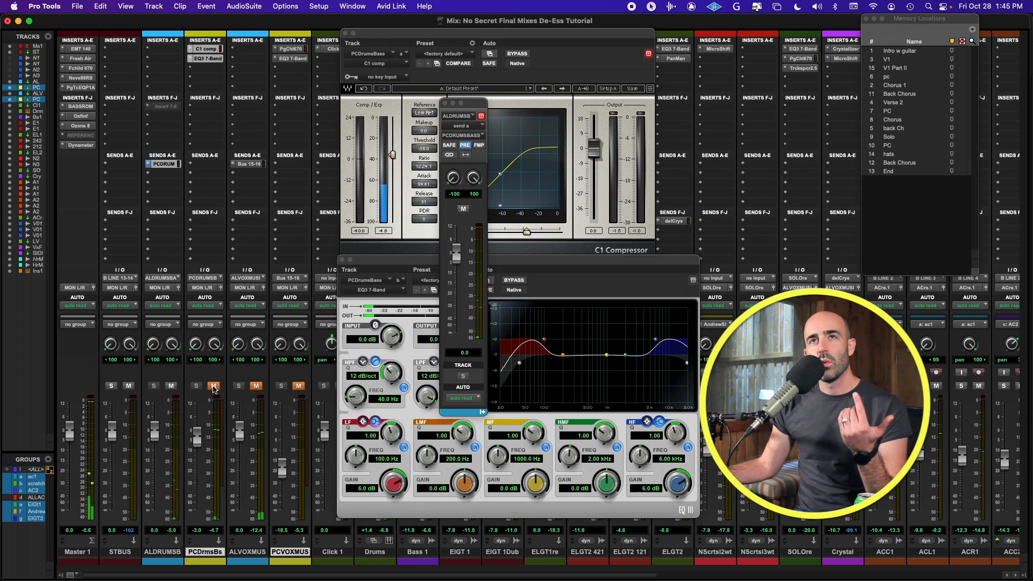
mouse_move(198, 522)
left_mouse_down()
mouse_move(215, 548)
mouse_move(180, 553)
mouse_move(217, 502)
left_mouse_up()
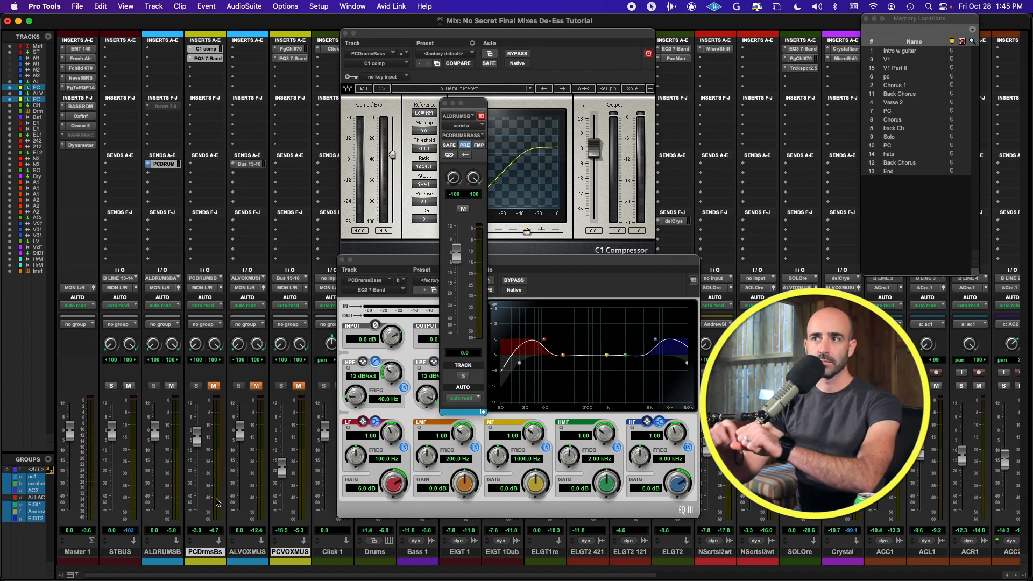
mouse_move(208, 525)
left_mouse_down()
mouse_move(201, 553)
mouse_move(205, 519)
left_mouse_up()
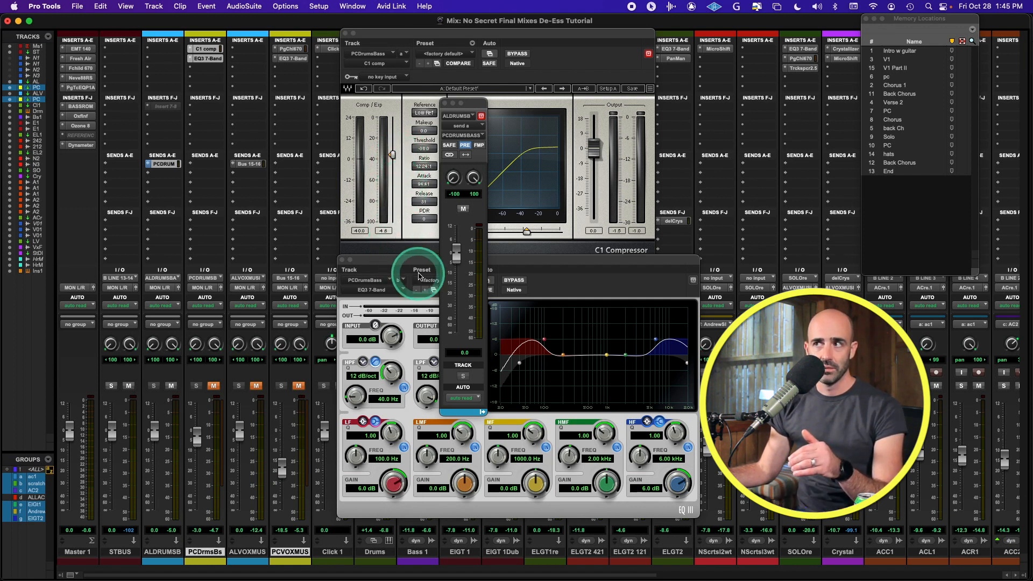
Step: Play the mix, unmute PCDrmsBs and lower its fader to -4.6
key("space")
left_click(214, 387)
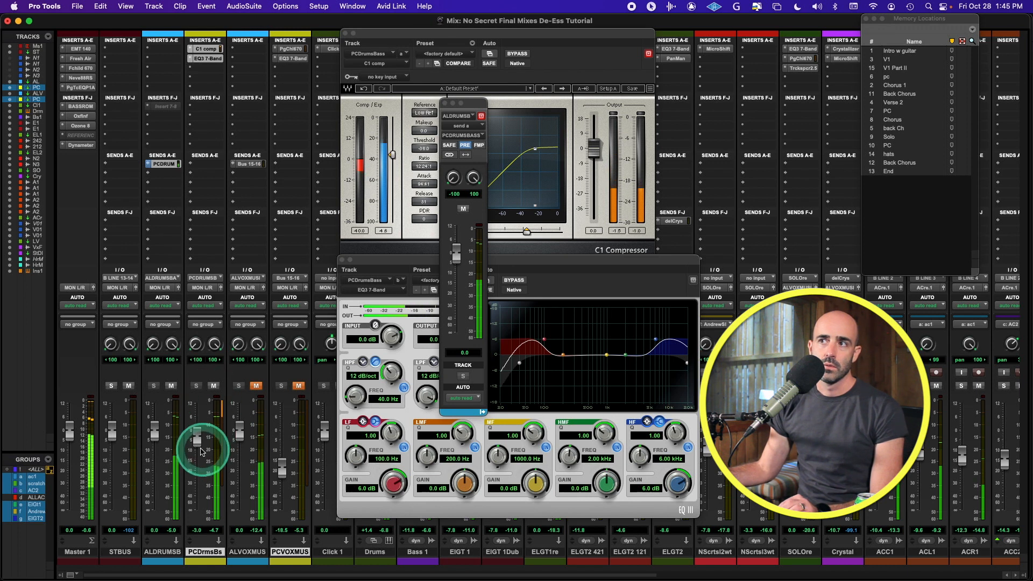
left_click_drag(200, 440, 198, 444)
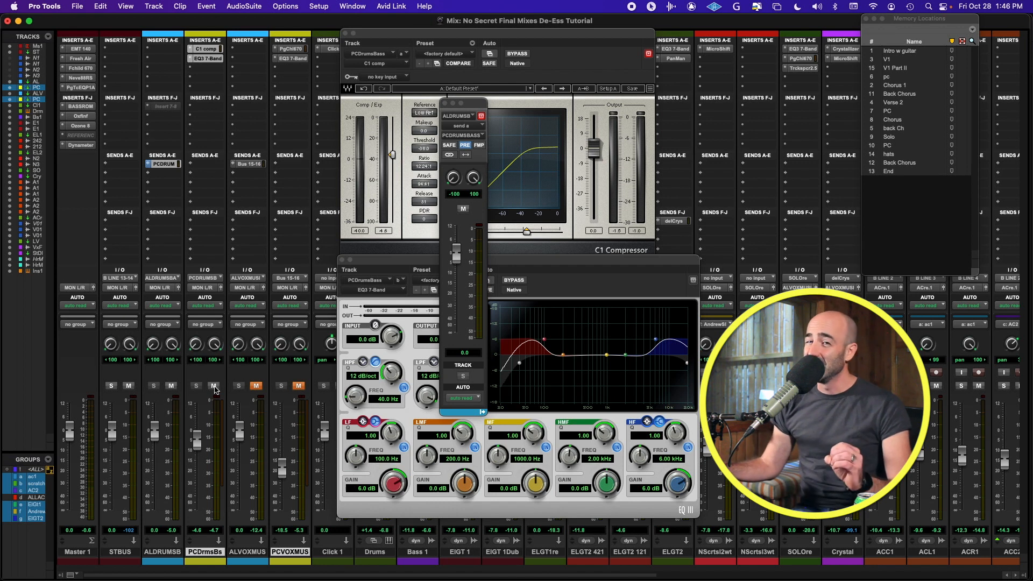
Step: Restart playback and toggle PCDrmsBs's mute to compare, leaving it unmuted
key("space")
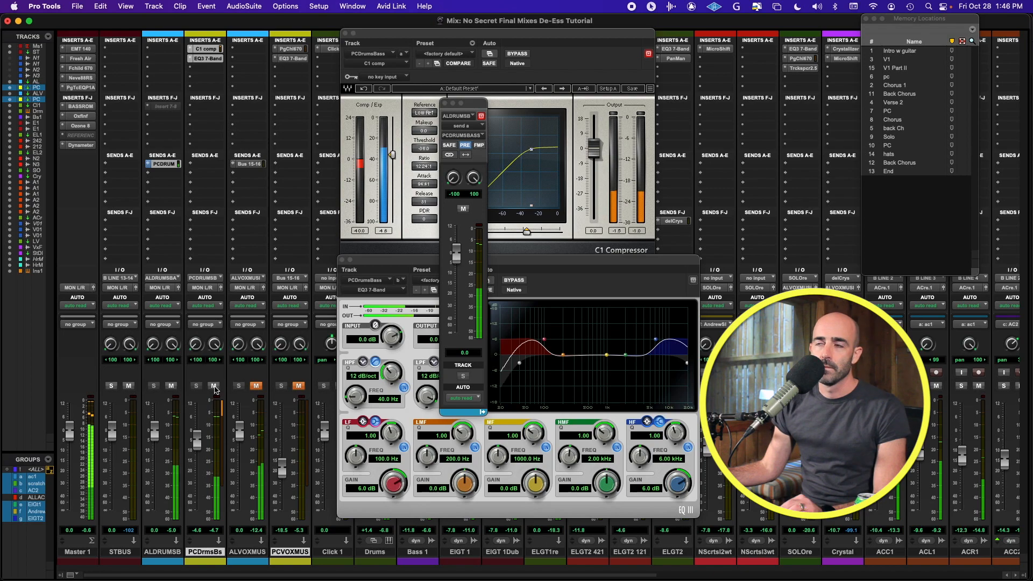
left_click(214, 386)
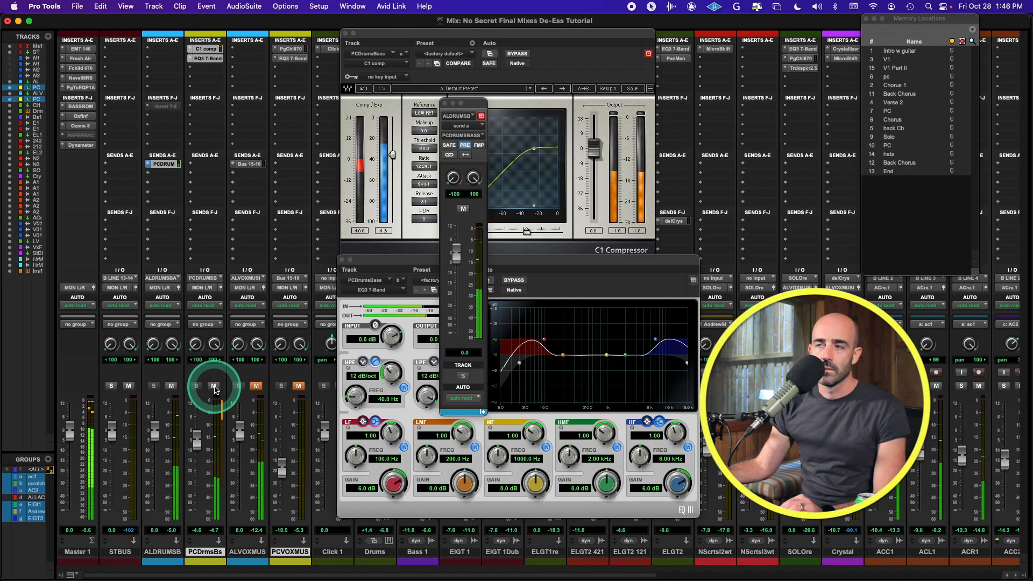
left_click(214, 386)
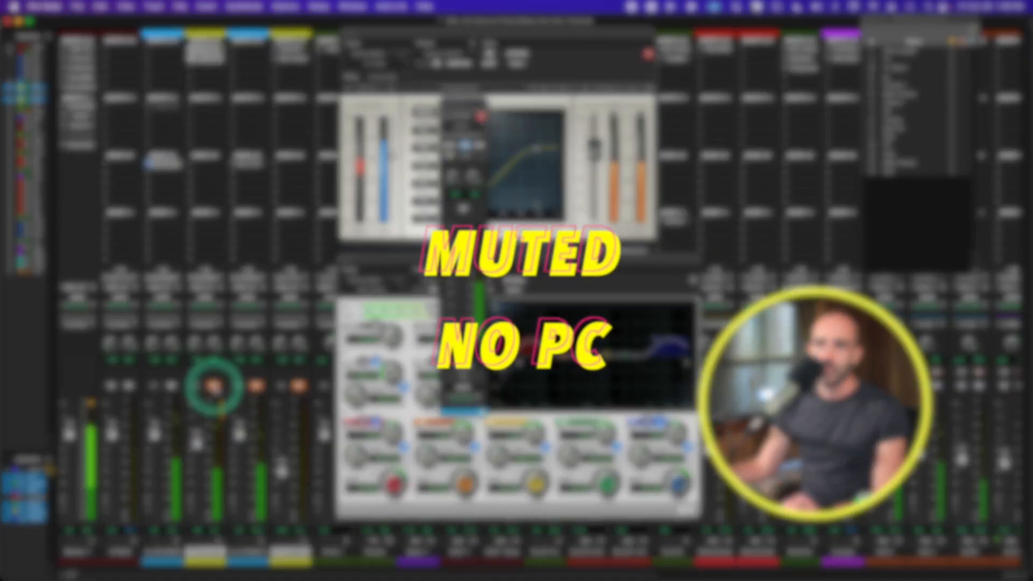
left_click(214, 386)
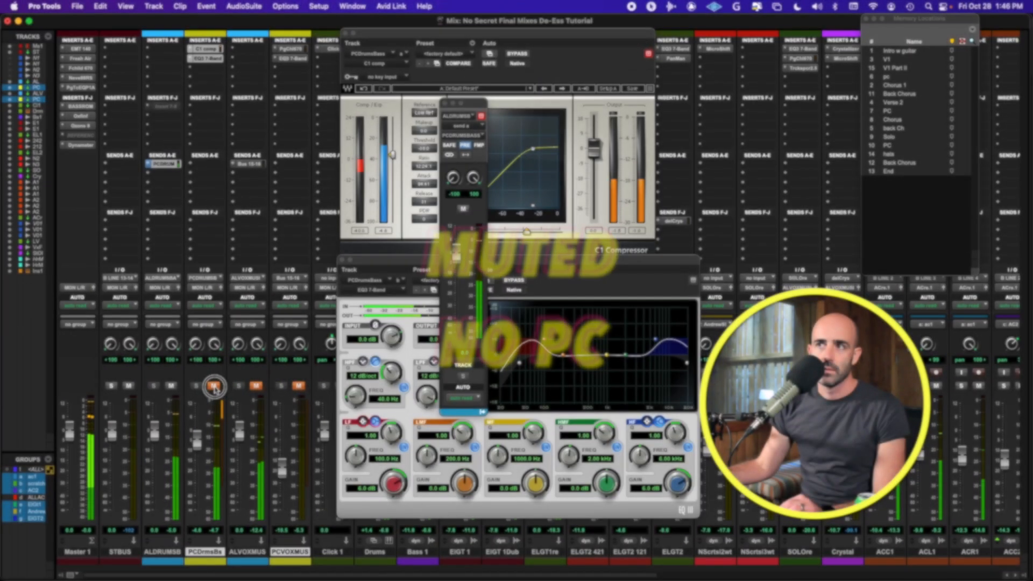
left_click(253, 419)
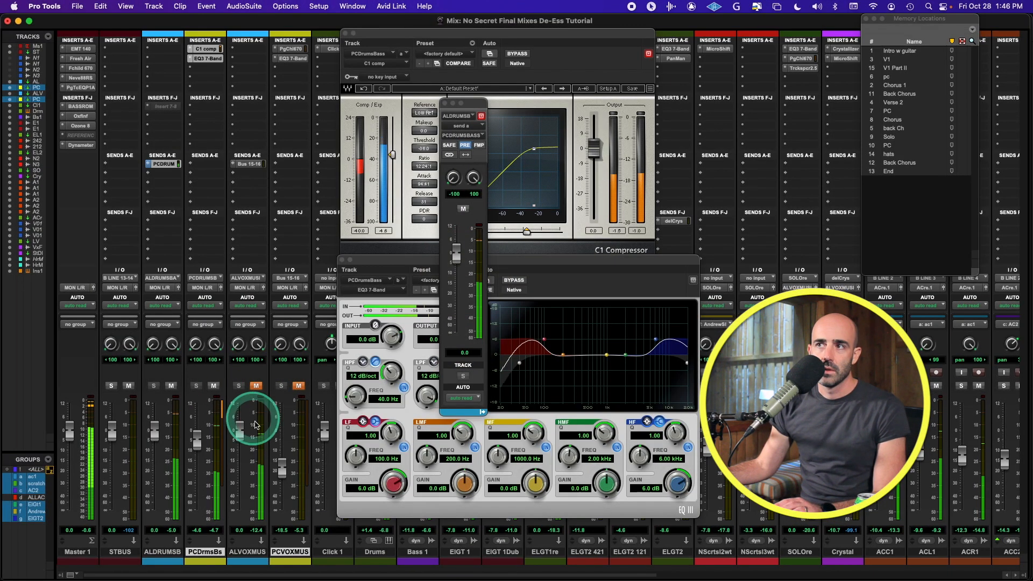
left_click(227, 413)
left_click(210, 411)
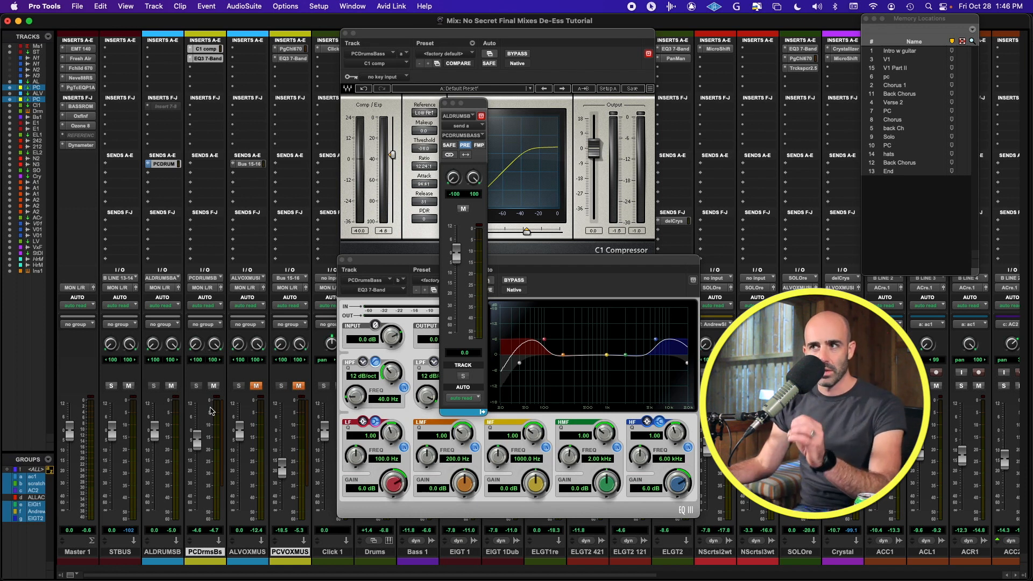
left_click(214, 385)
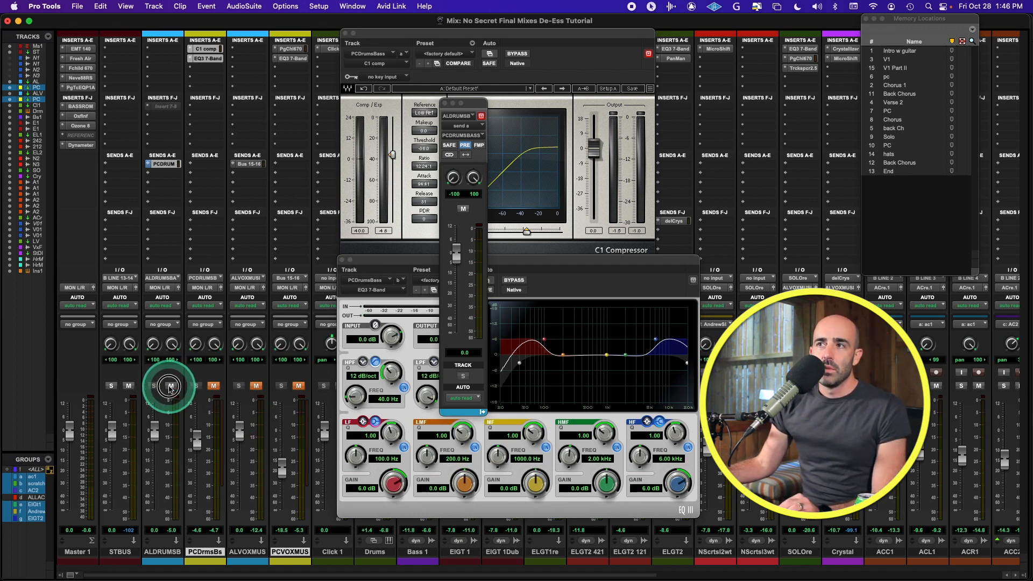
left_click(170, 386)
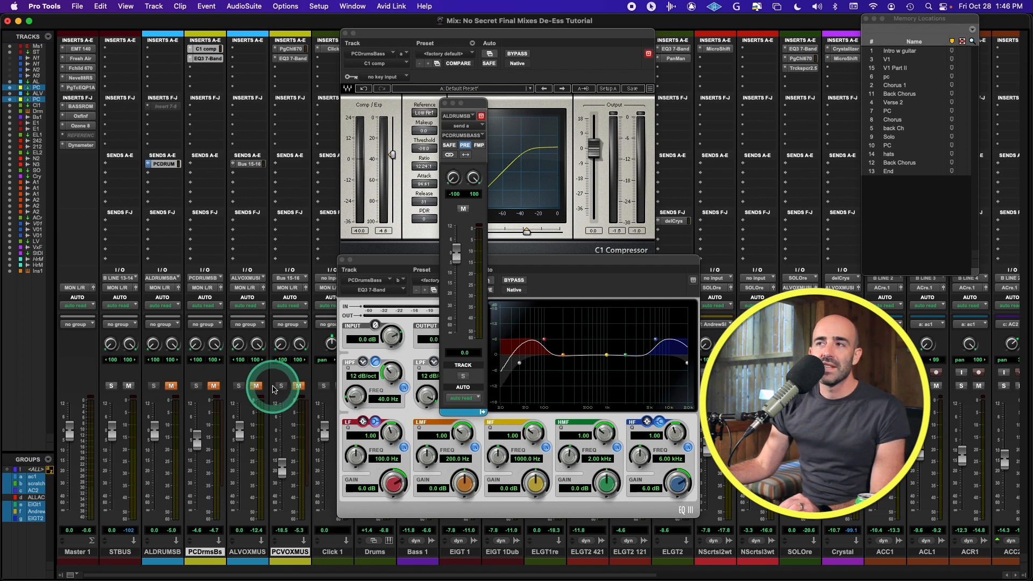
scroll(263, 391, "right", 1)
scroll(263, 392, "right", 4)
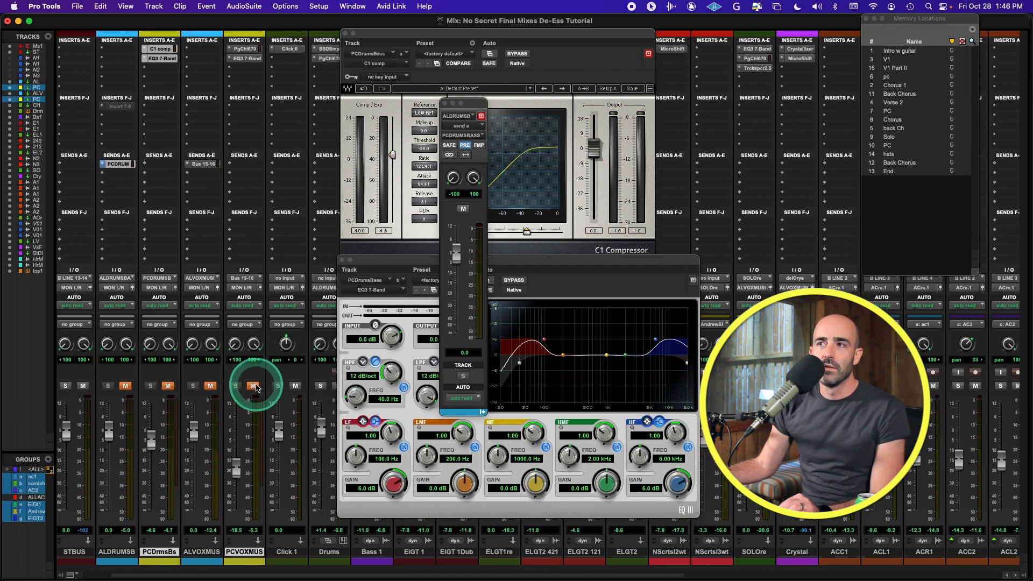
left_click(243, 49)
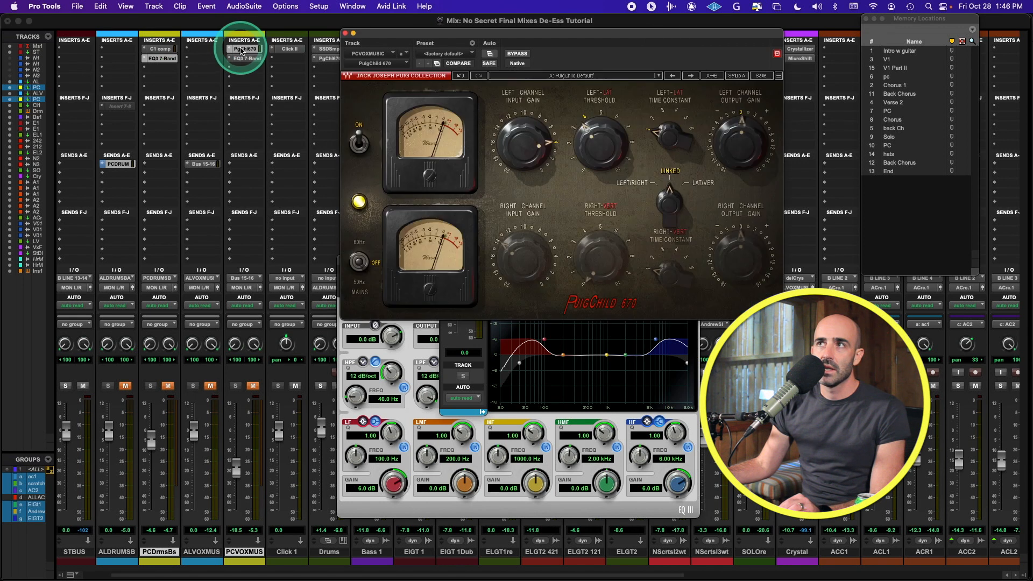
left_click(243, 58)
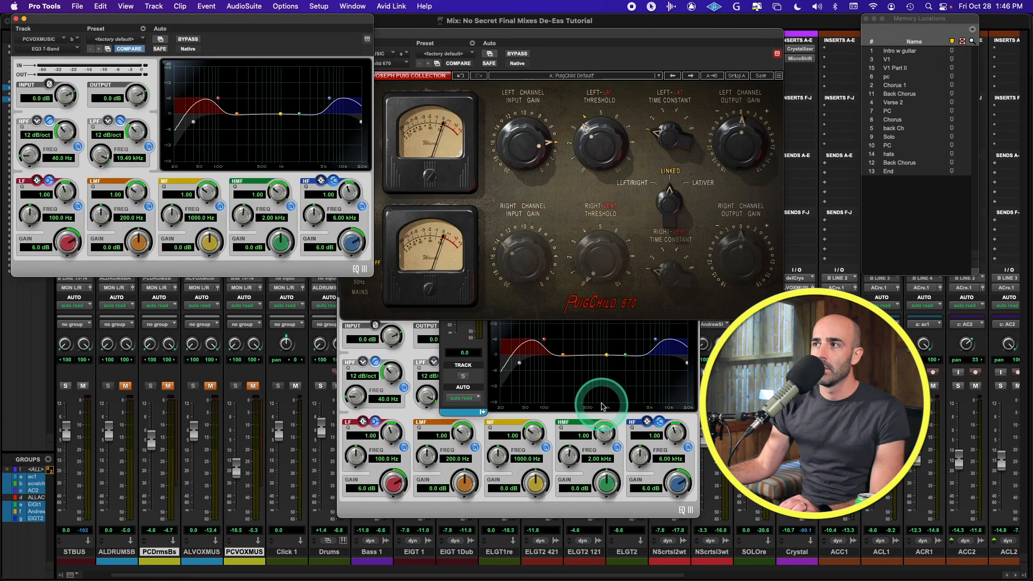
left_click(598, 395)
left_click(341, 260)
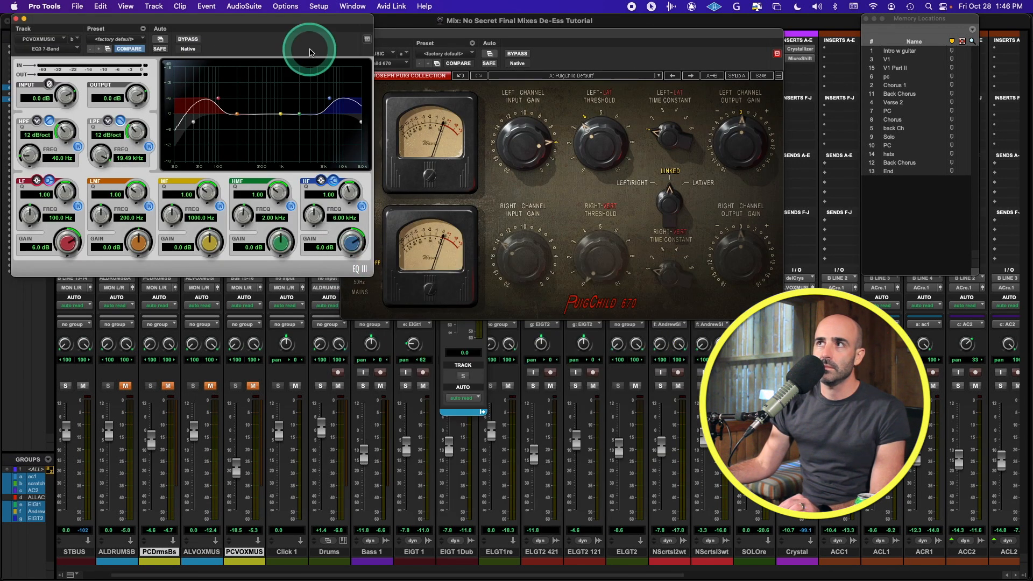
left_click_drag(307, 21, 611, 342)
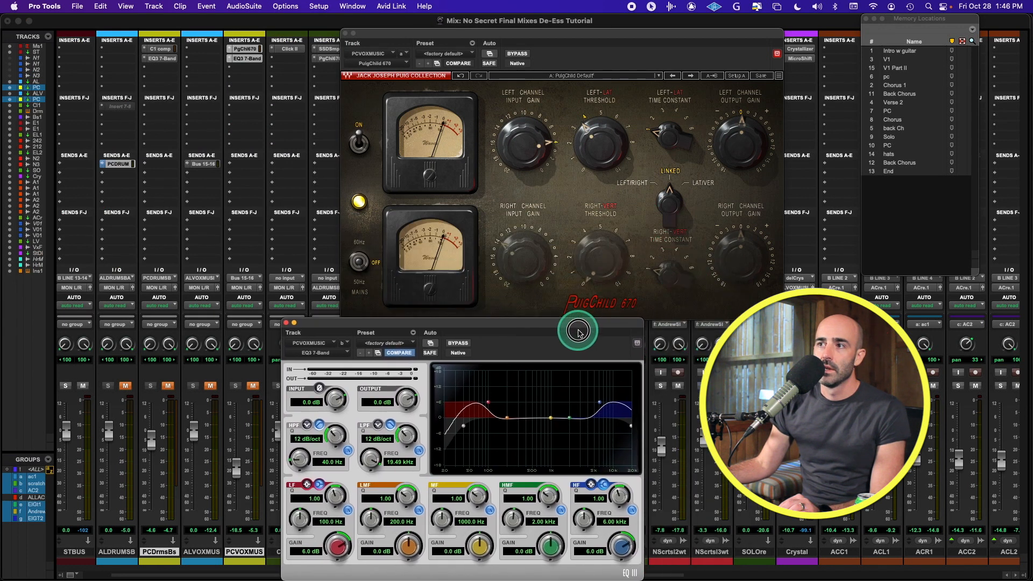
left_click(544, 22)
left_click_drag(532, 32, 472, 28)
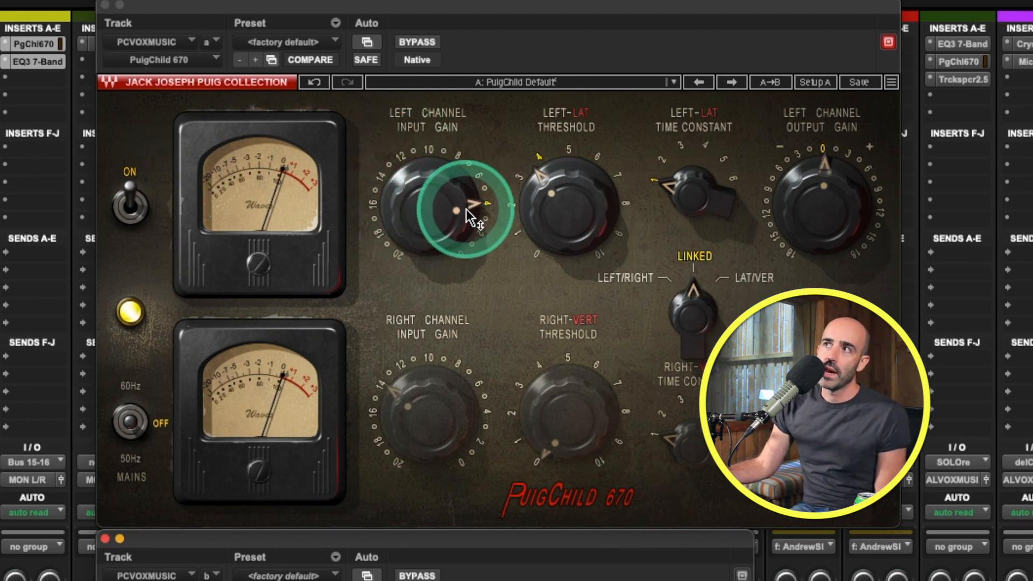
mouse_move(465, 211)
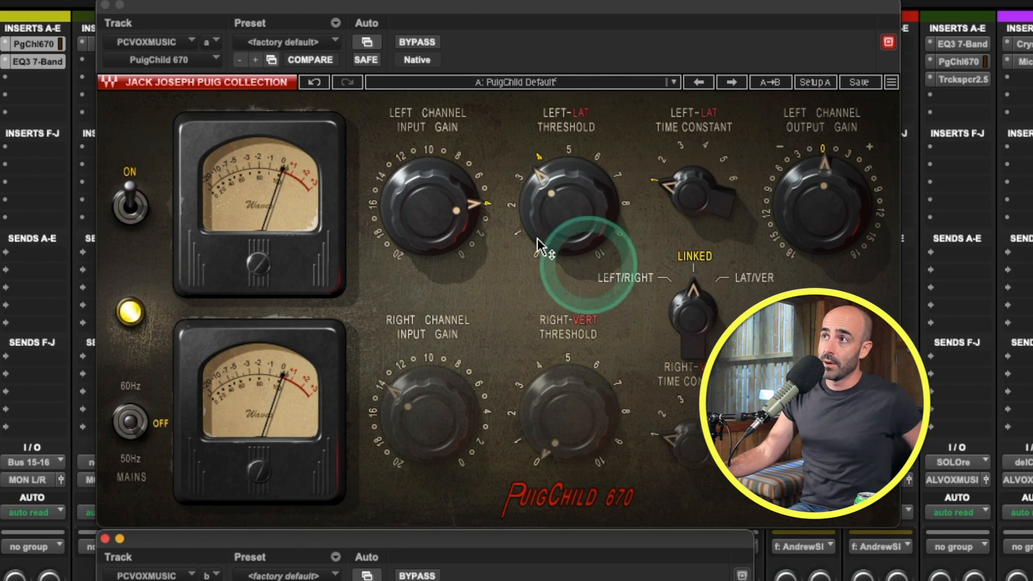
mouse_move(424, 211)
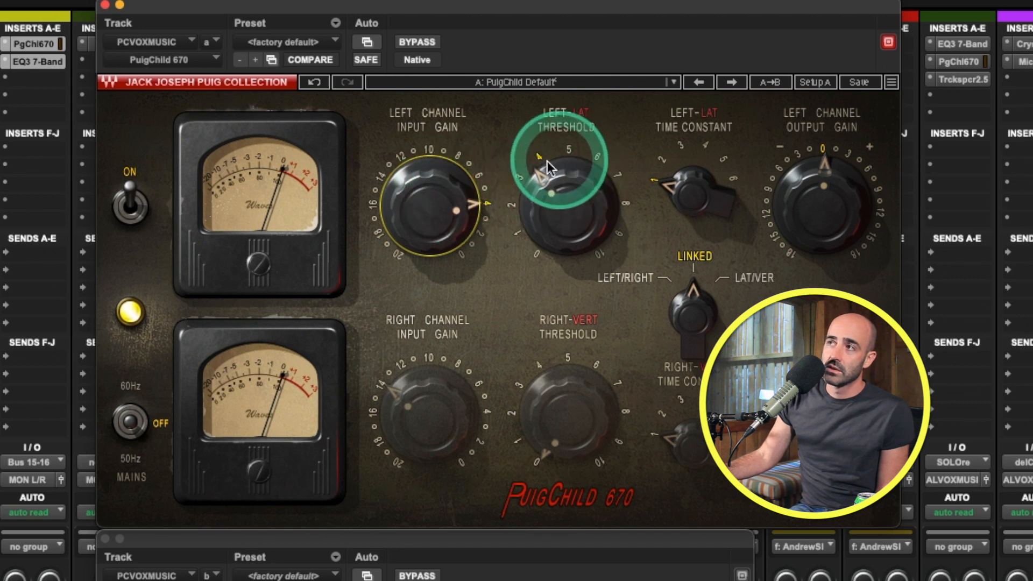
mouse_move(560, 215)
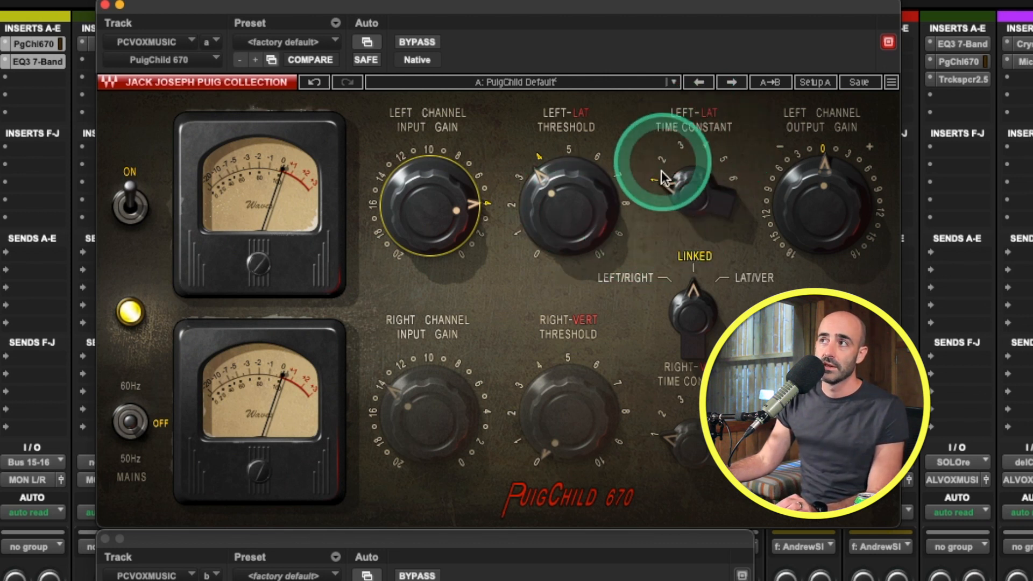
mouse_move(684, 203)
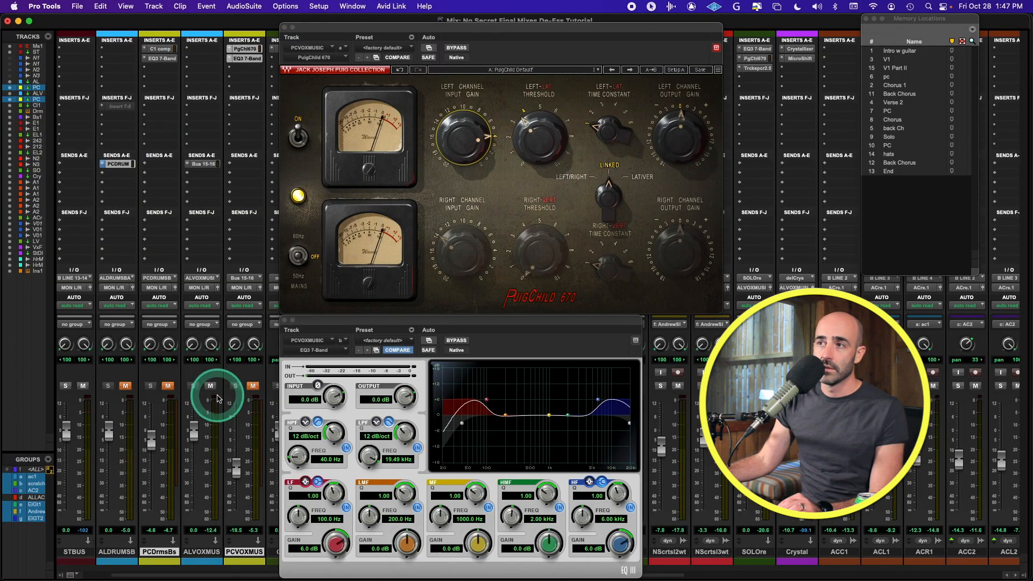
Step: Check the ALVOXMUS Bus 15-16 send, unmute PCVOXMUS and play the mix, then close the send window
left_click(206, 164)
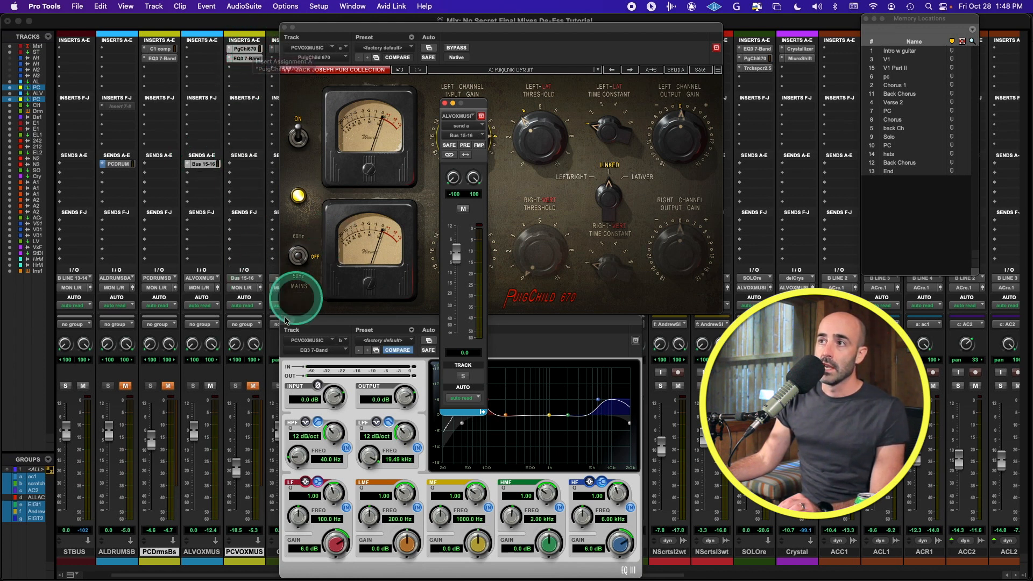
left_click(247, 386)
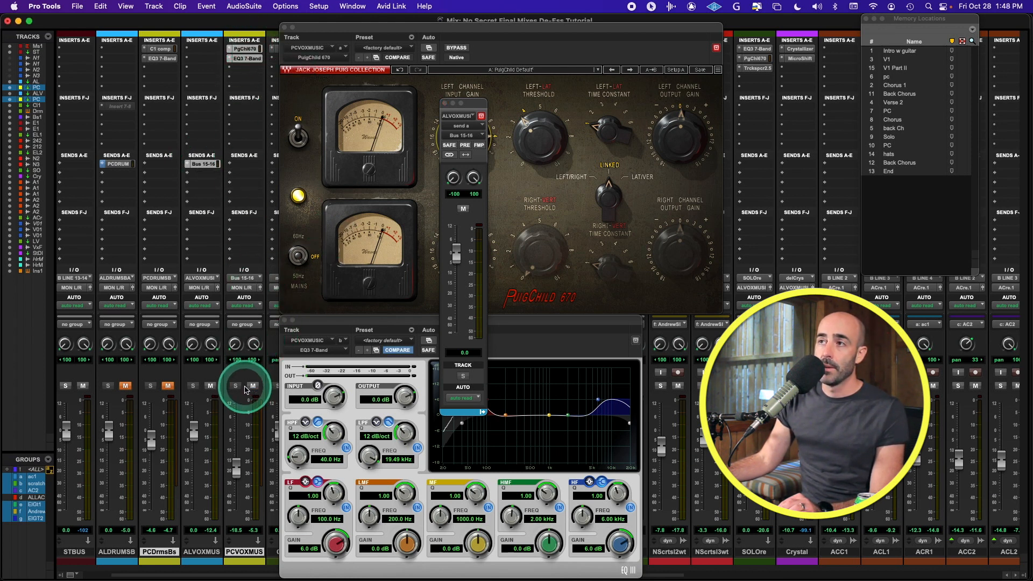
key("space")
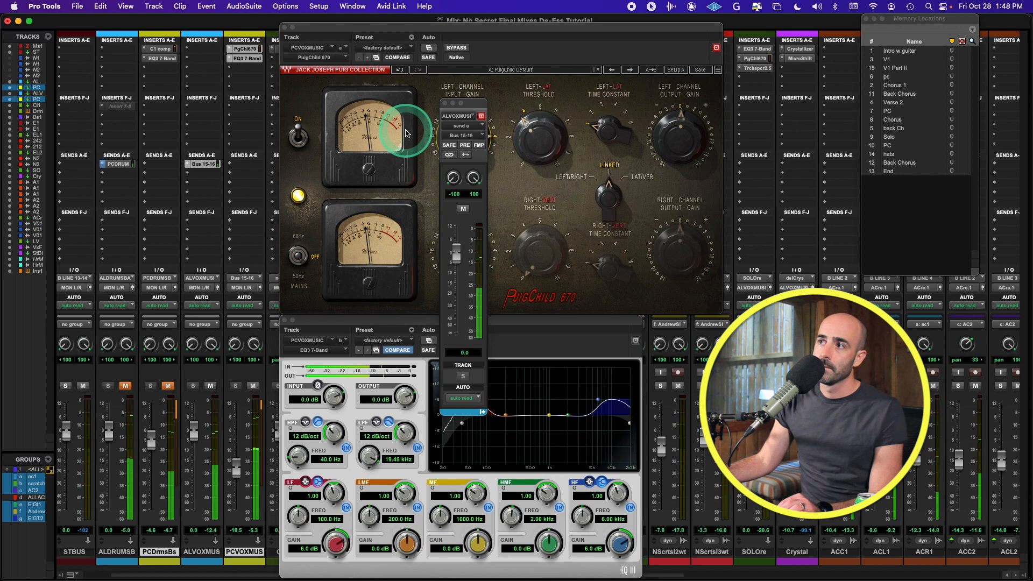
left_click(445, 103)
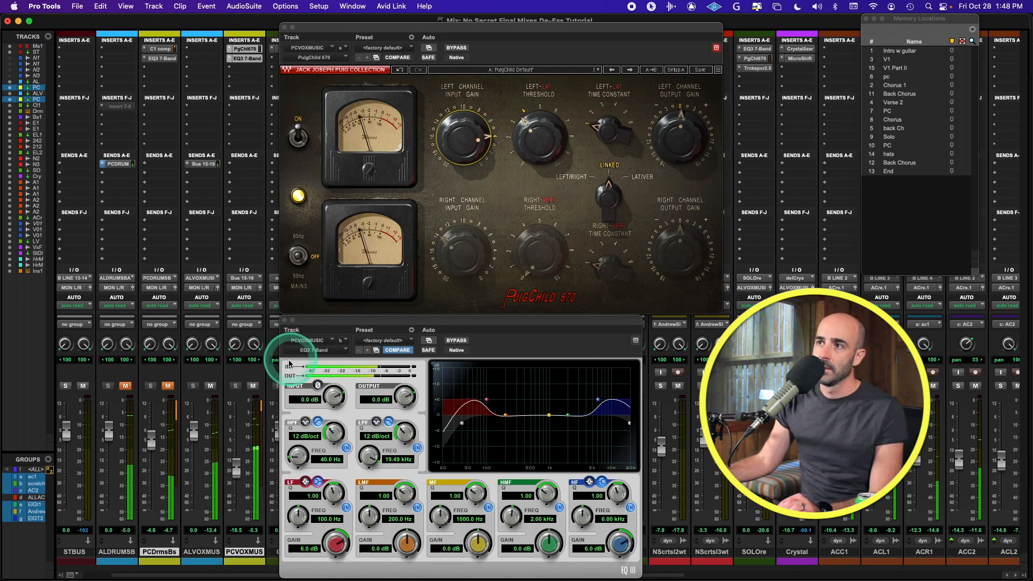
Step: Toggle PCVOXMUS's mute to compare, raise its fader, then pull it back slightly
left_click(253, 386)
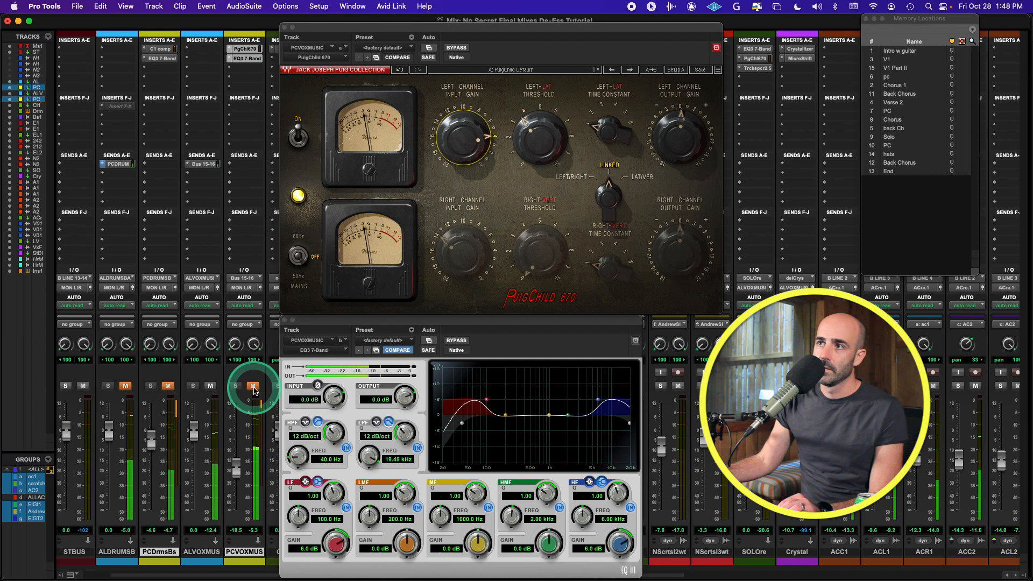
left_click(253, 386)
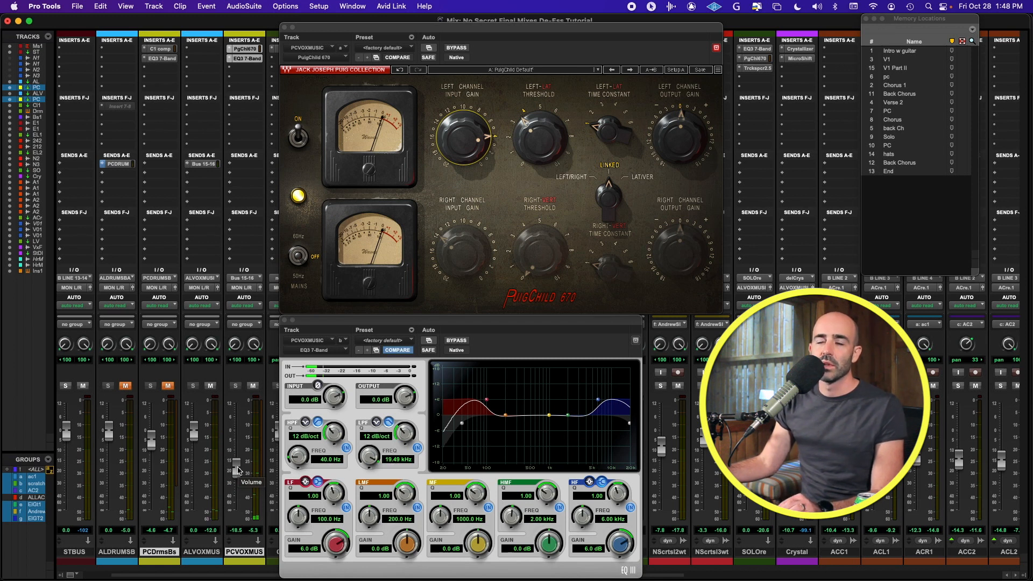
left_click_drag(238, 469, 238, 427)
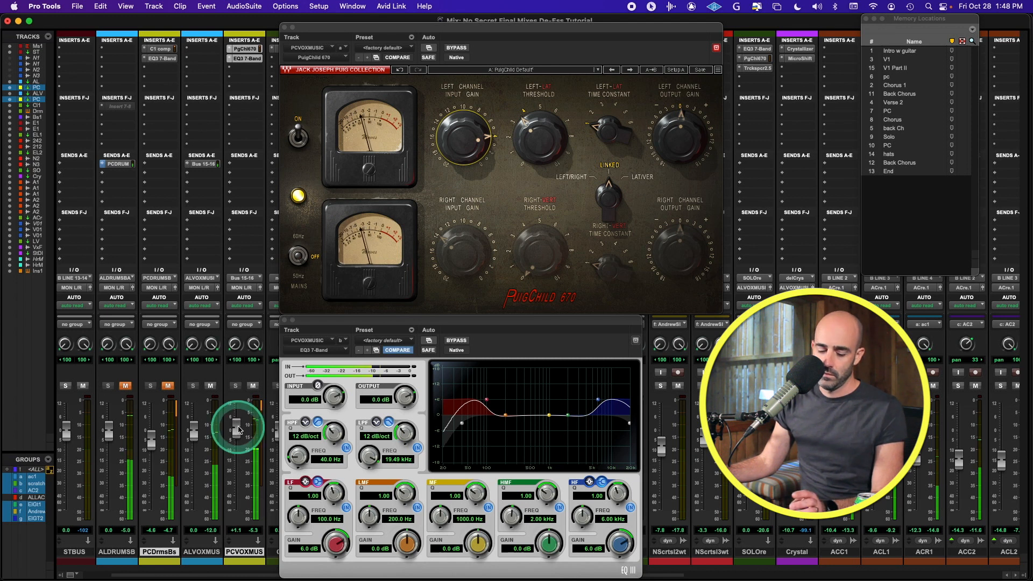
left_click(242, 420)
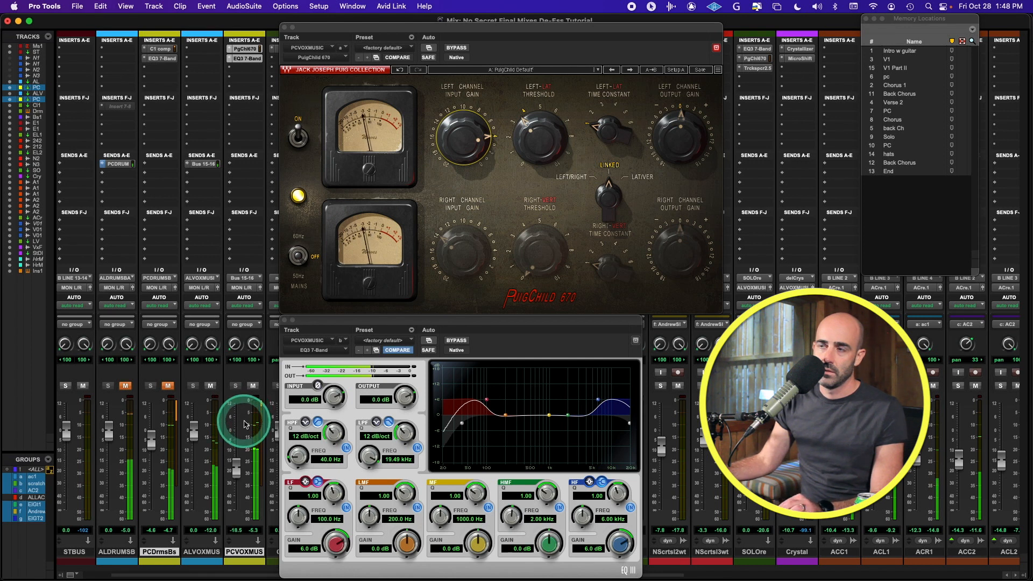
left_click(236, 464)
left_click_drag(236, 464, 237, 469)
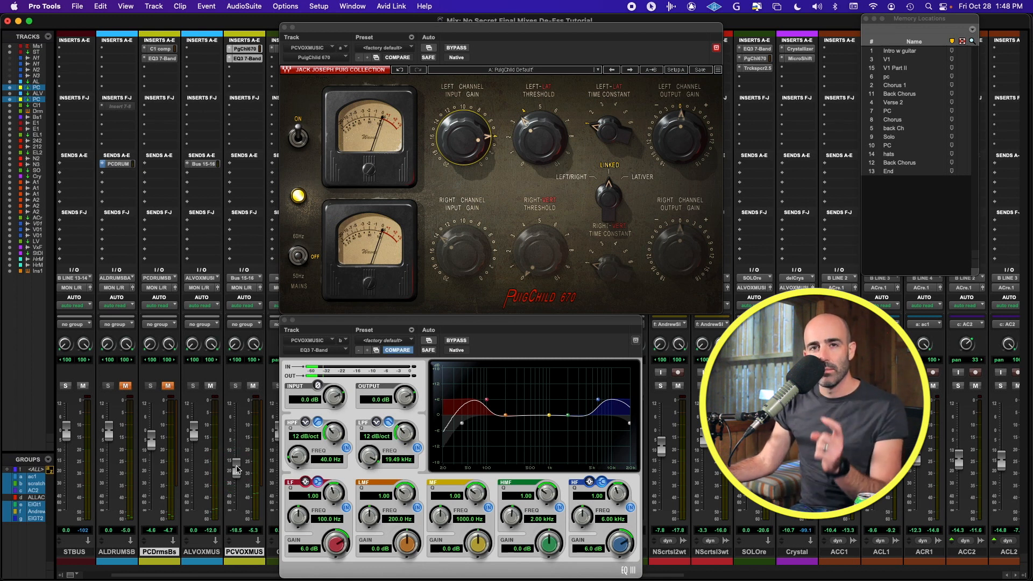
Step: During playback set PCVOXMUS to about -17.9 dB, A/B its mute, and close the PuigChild window
key("space")
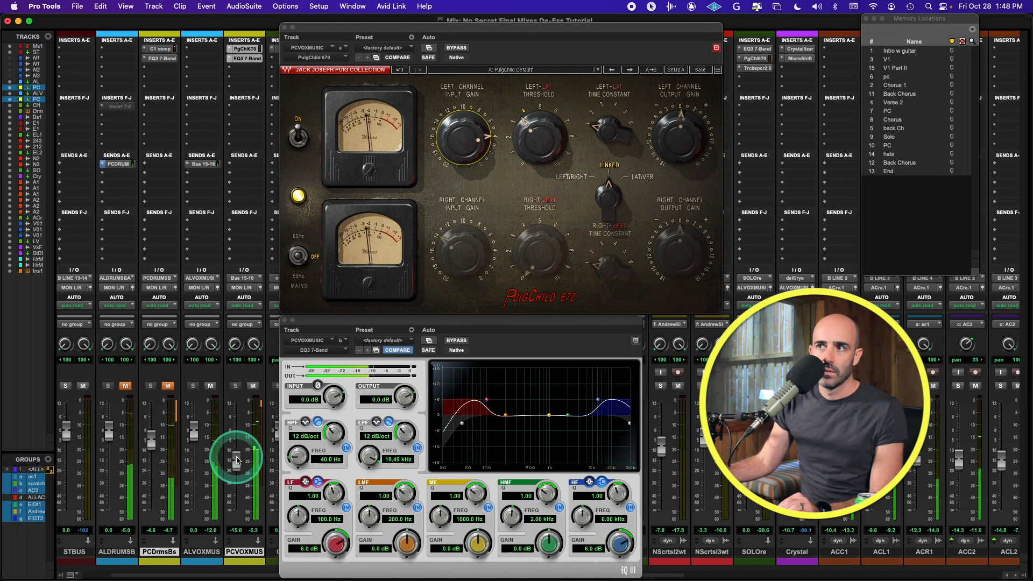
left_click_drag(235, 461, 236, 466)
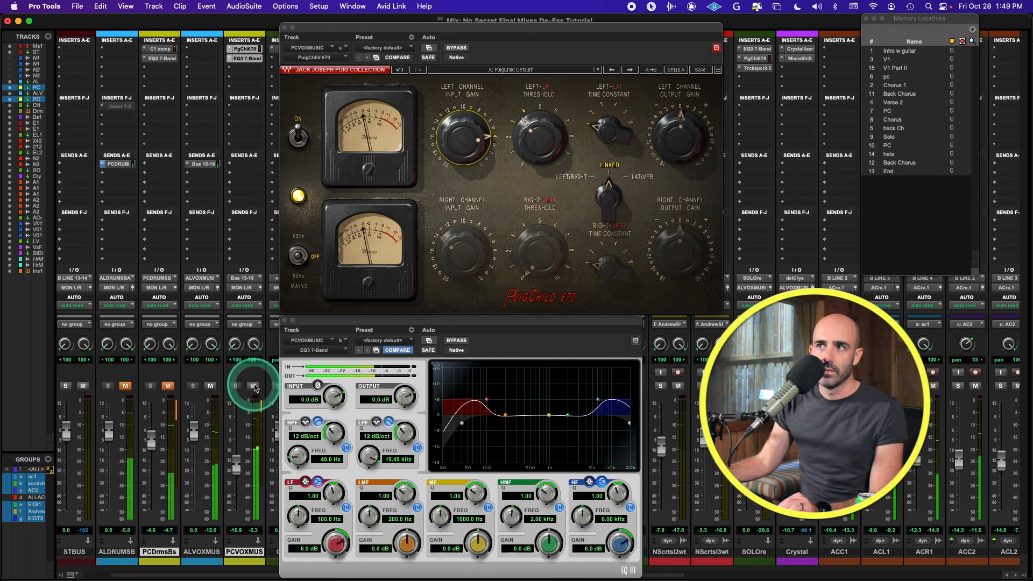
left_click(241, 461)
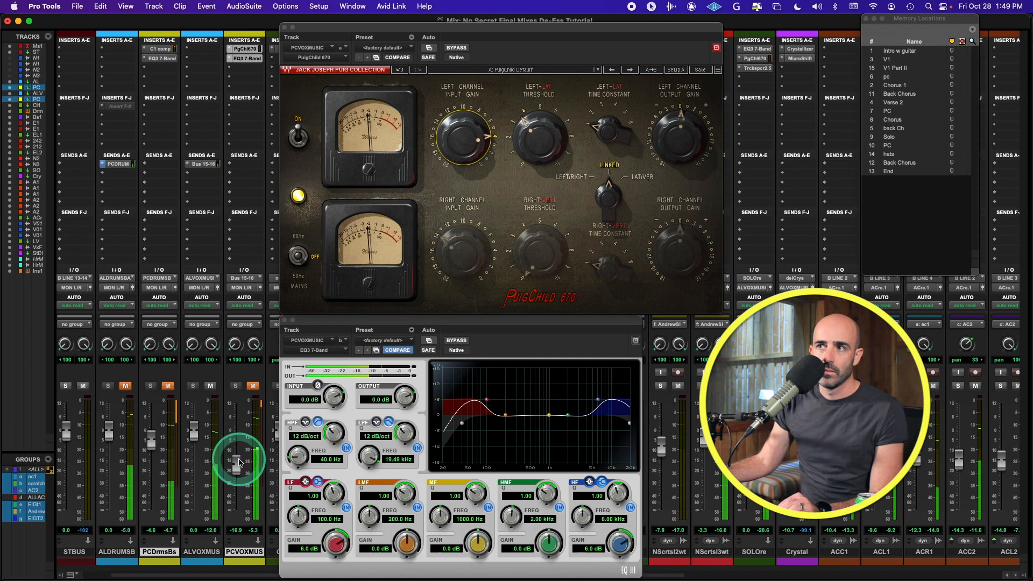
left_click(253, 386)
left_click(253, 386)
left_click(237, 464)
left_click(254, 387)
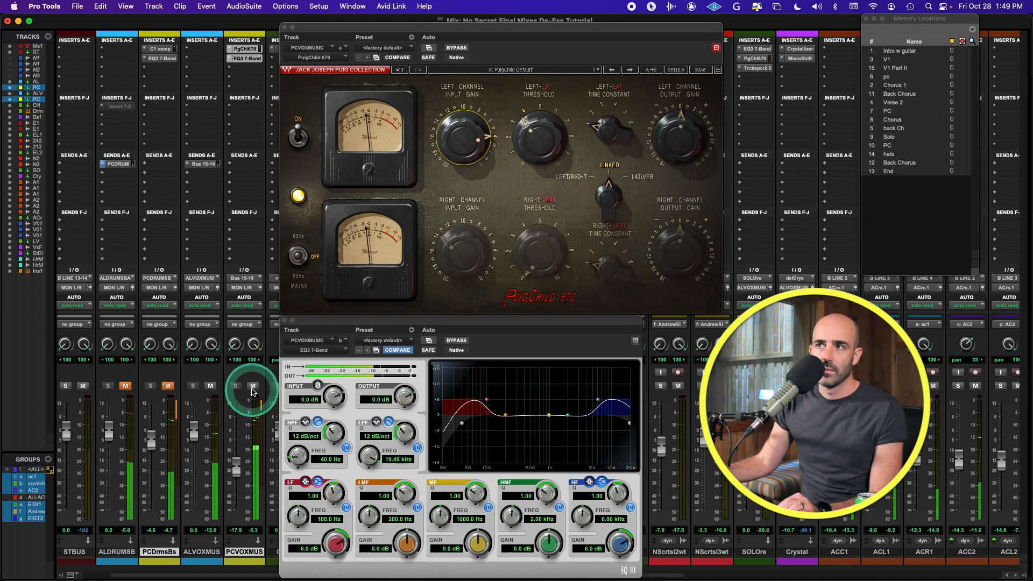
left_click(253, 386)
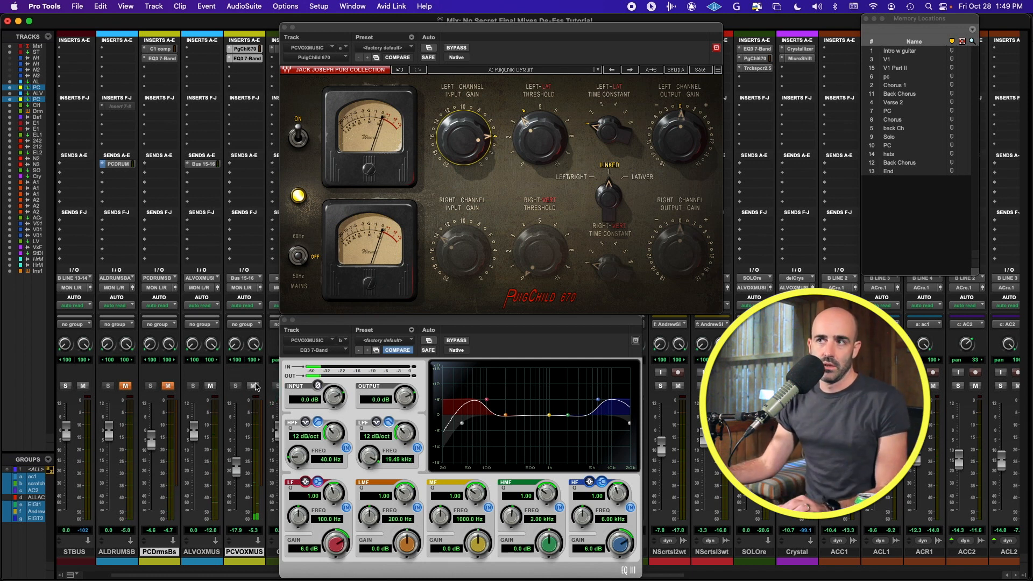
left_click(245, 397)
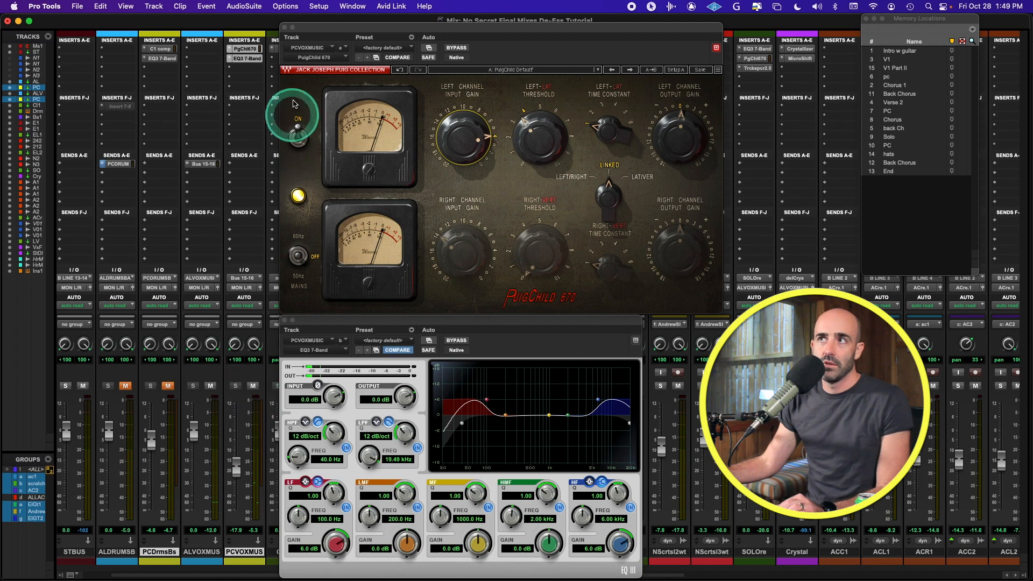
left_click(284, 28)
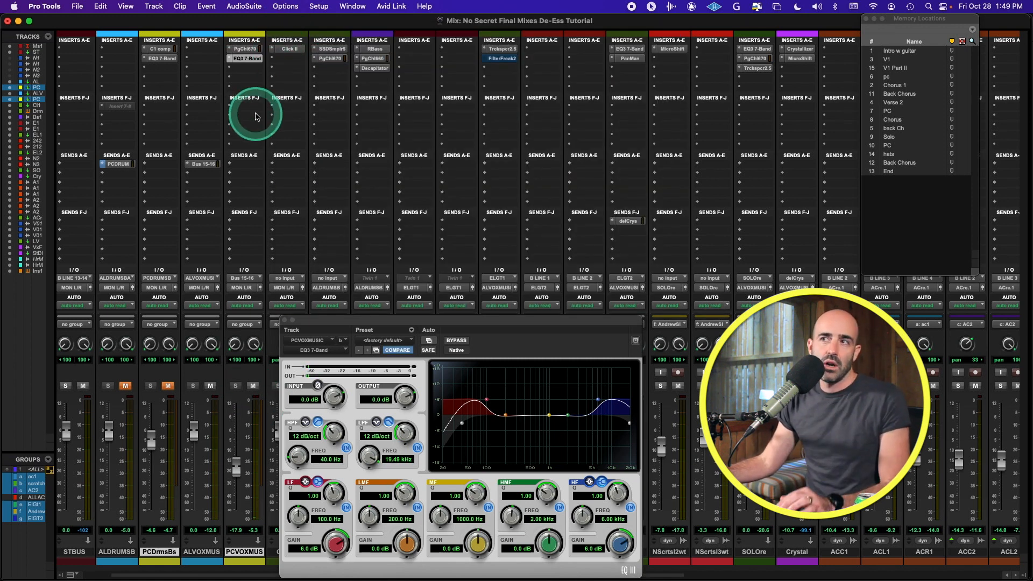
Step: Insert a CLA-76 (stereo) from Dynamics into the PCVOXMUS insert slot after the PuigChild
left_click(244, 59)
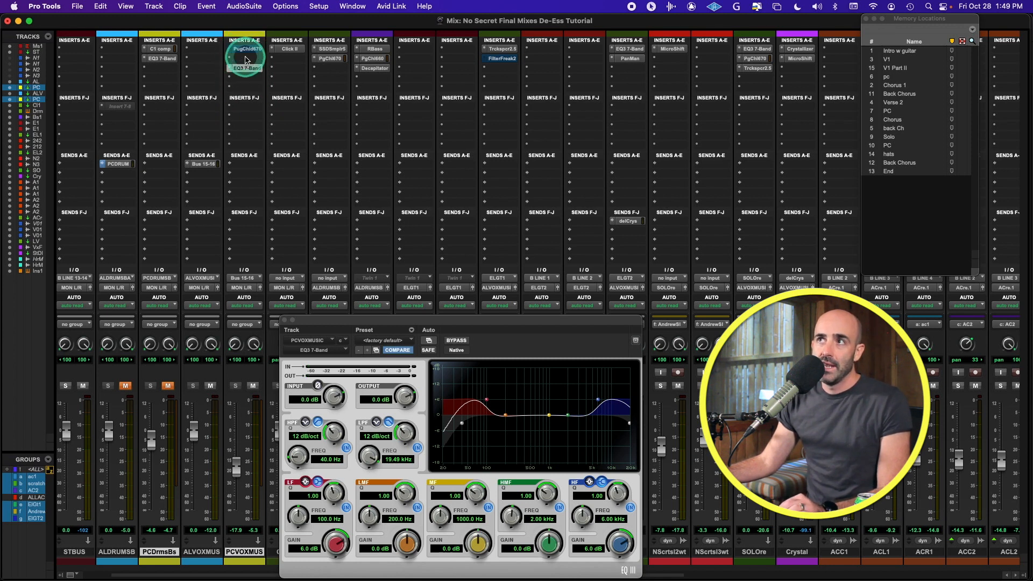
left_click(245, 67)
type("117")
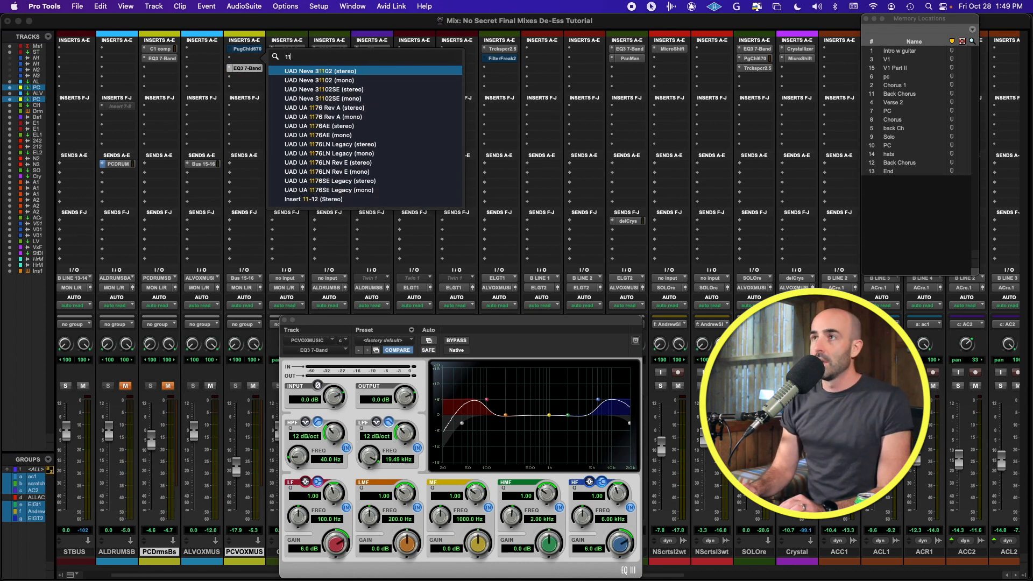
key("Escape")
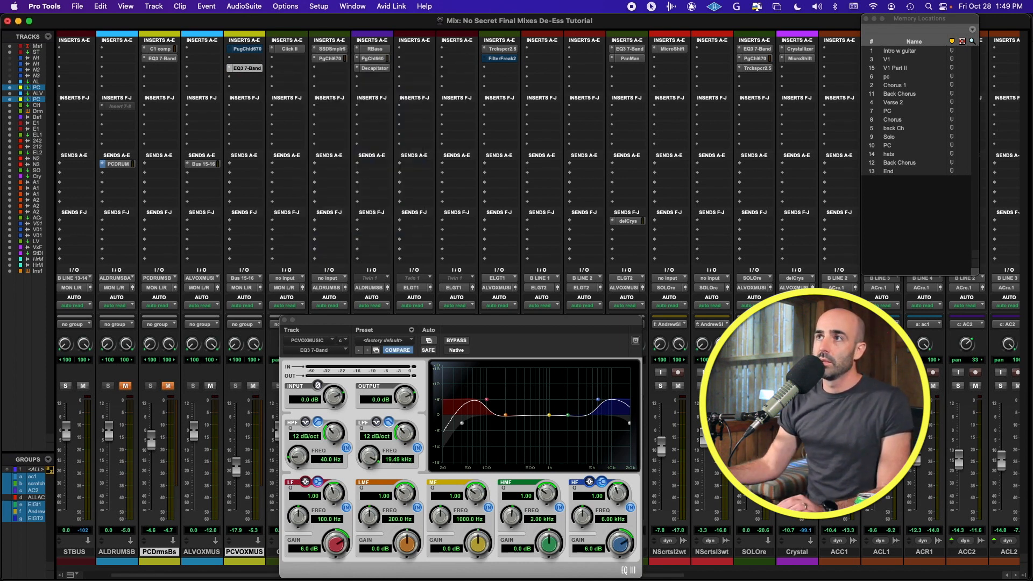
left_click(251, 58)
mouse_move(280, 58)
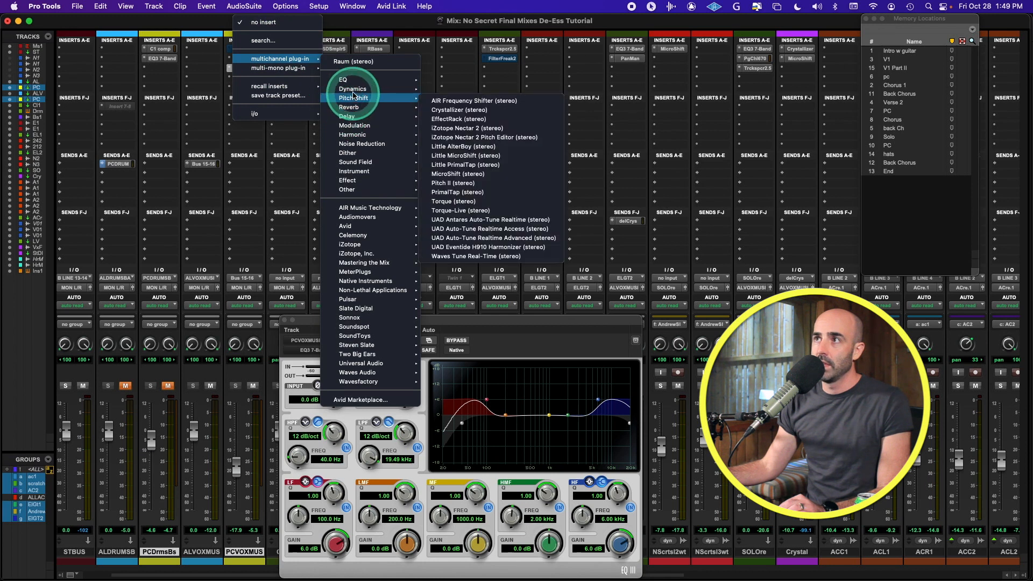
mouse_move(352, 89)
left_click(490, 97)
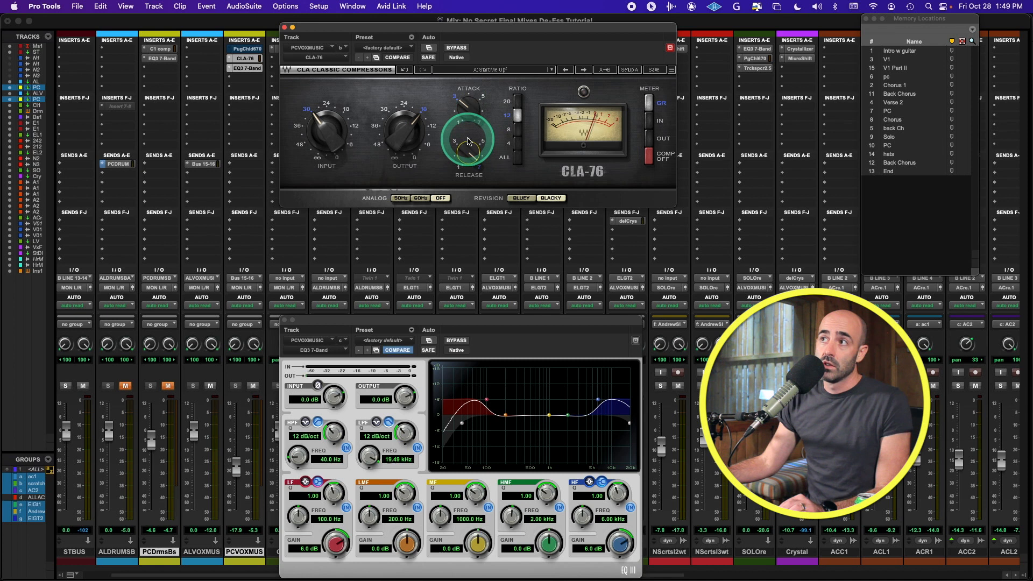
Step: Set the vocal CLA-76 to attack 5.15, release 7.00 and input about 24, then show the Bus 15-16 send
left_click_drag(468, 103, 470, 34)
left_click_drag(467, 153, 425, 145)
left_click_drag(311, 129, 329, 53)
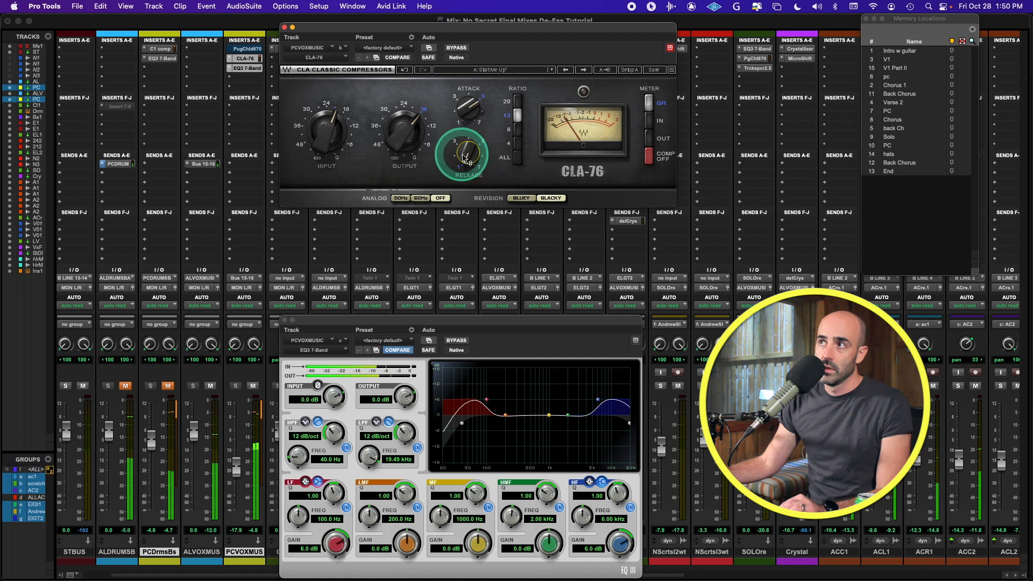
left_click_drag(461, 156, 542, 146)
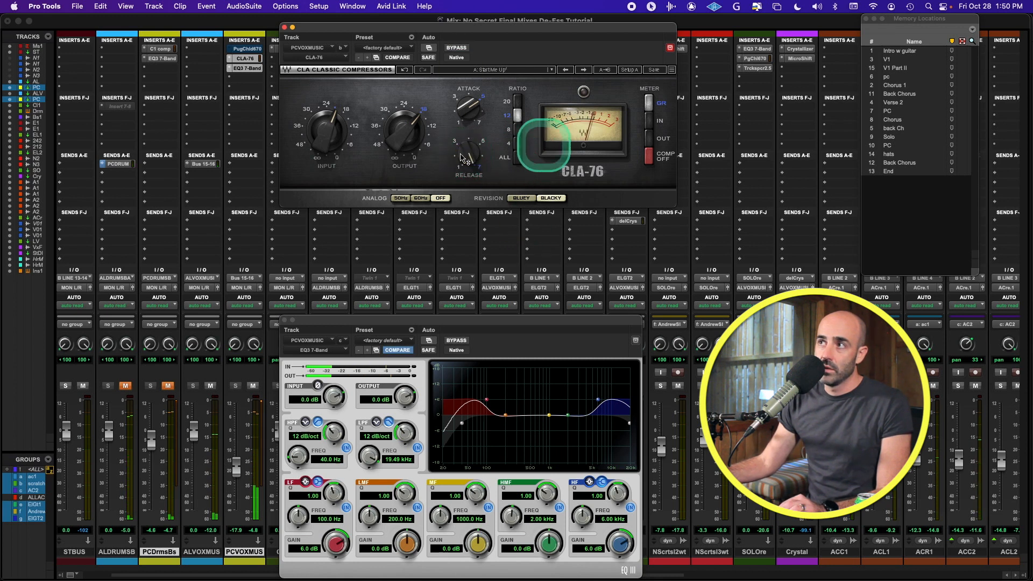
left_click_drag(472, 103, 467, 105)
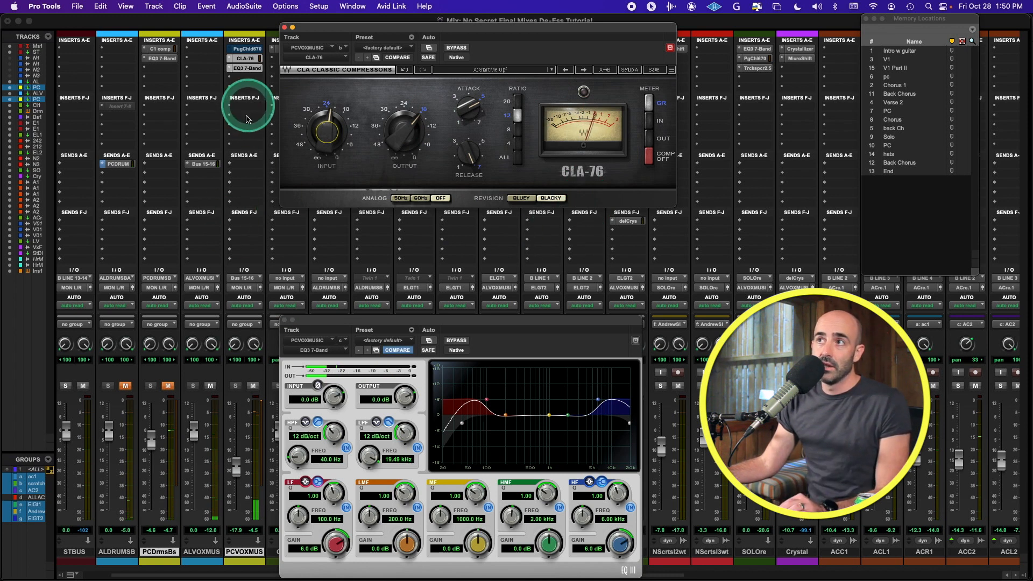
left_click(204, 164)
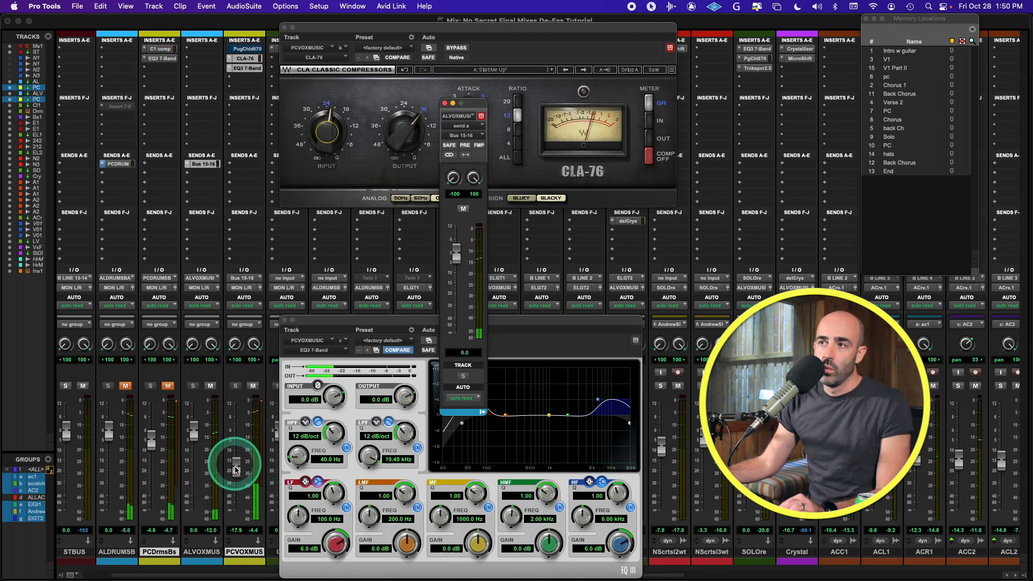
Step: Bypass the CLA-76 to compare, then open the PCVOXMUS PuigChild 670 and centre its window
left_click(238, 468)
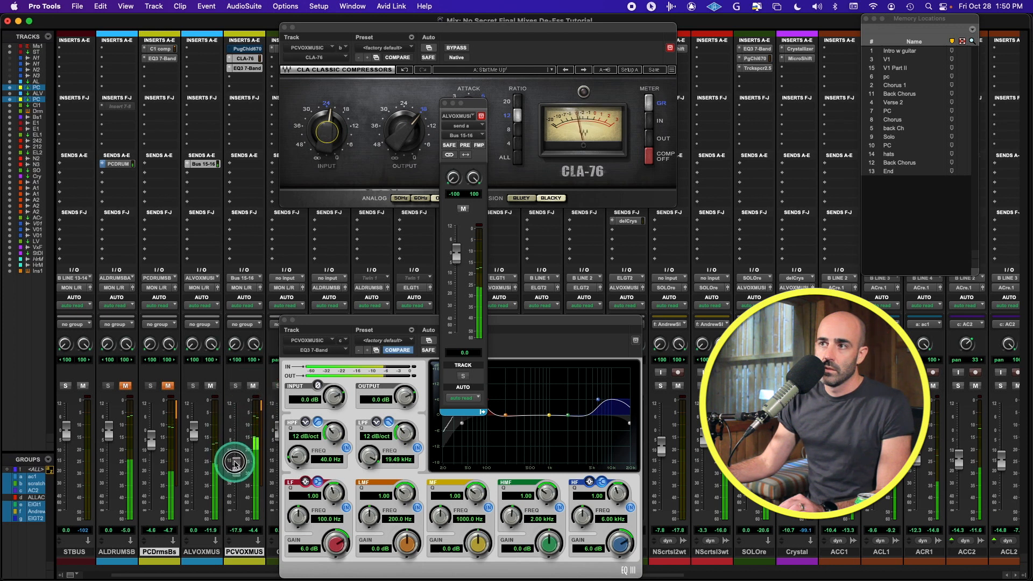
left_click(259, 388)
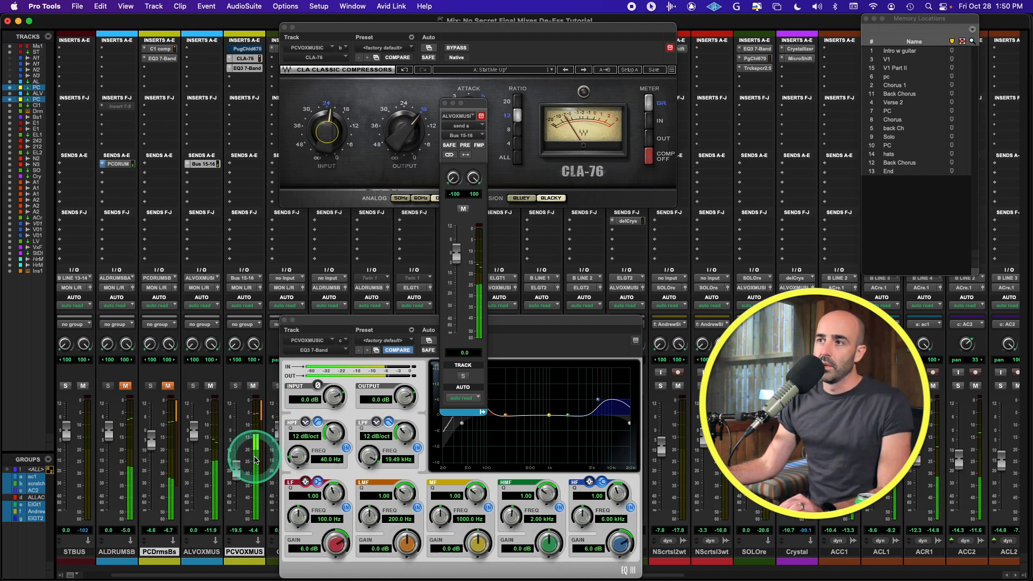
left_click(245, 58, "super")
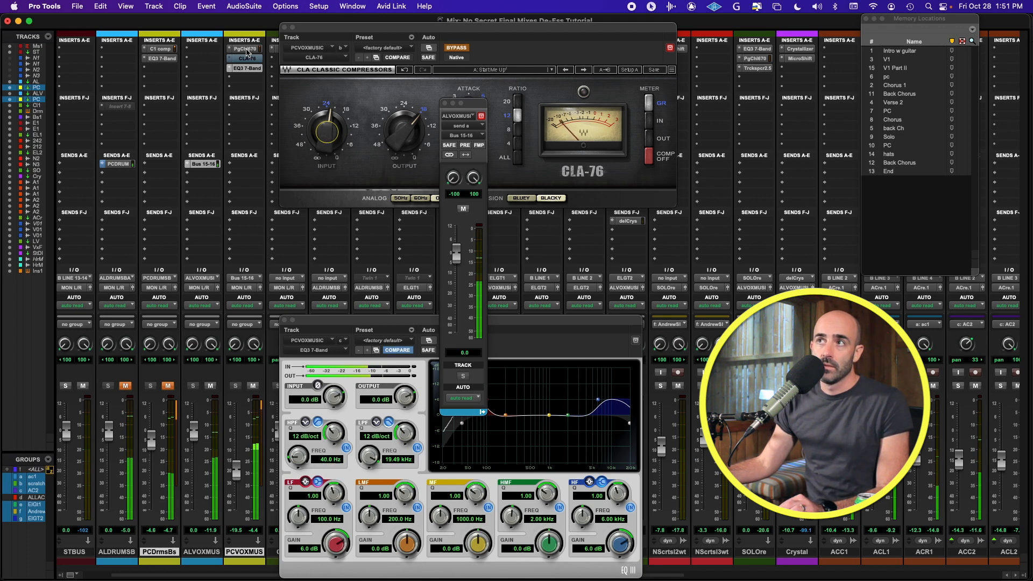
left_click(247, 50)
left_click_drag(258, 27, 528, 194)
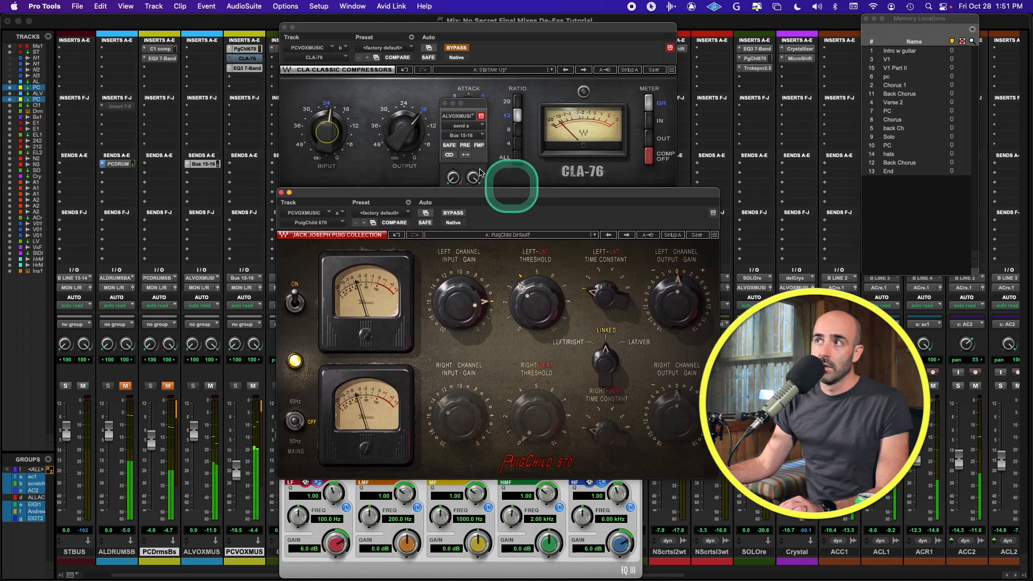
Step: A/B the CLA-76 and PuigChild 670 bypasses, ending with PuigChild bypassed and the CLA-76 active in front
left_click(245, 61, "super")
left_click(246, 48, "super")
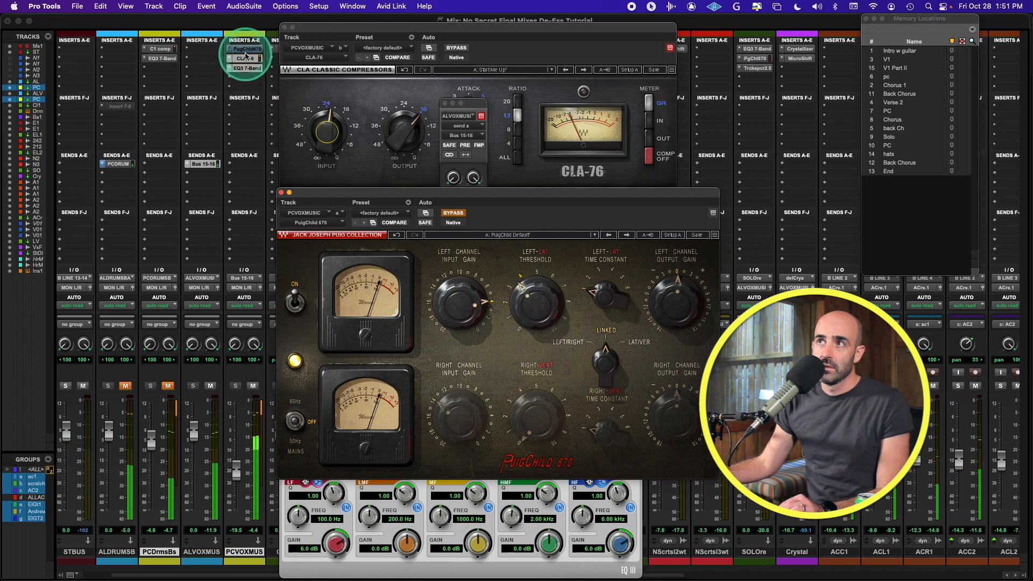
left_click(245, 58, "super")
left_click(247, 49, "super")
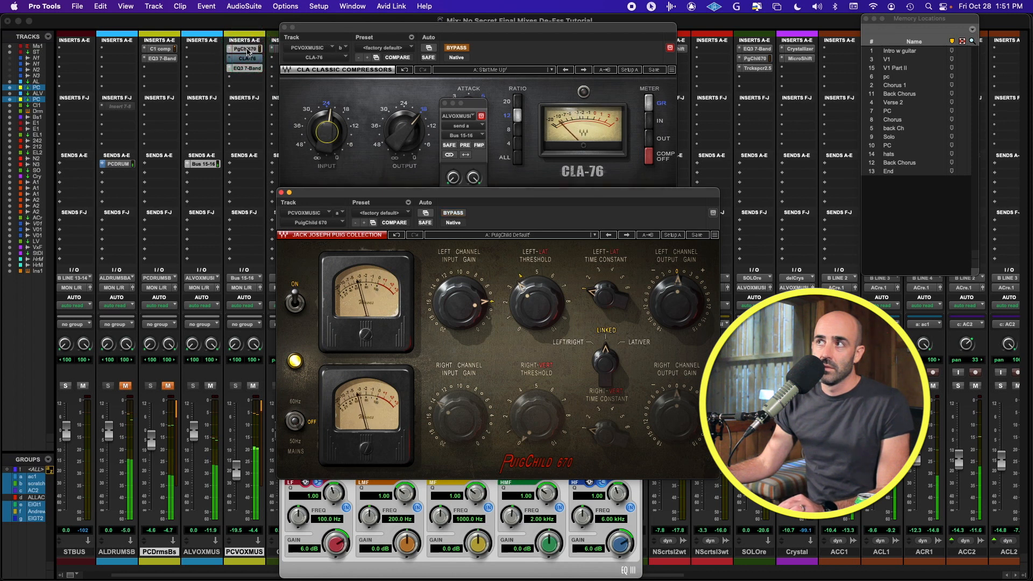
left_click(247, 49, "super")
left_click(245, 58, "super")
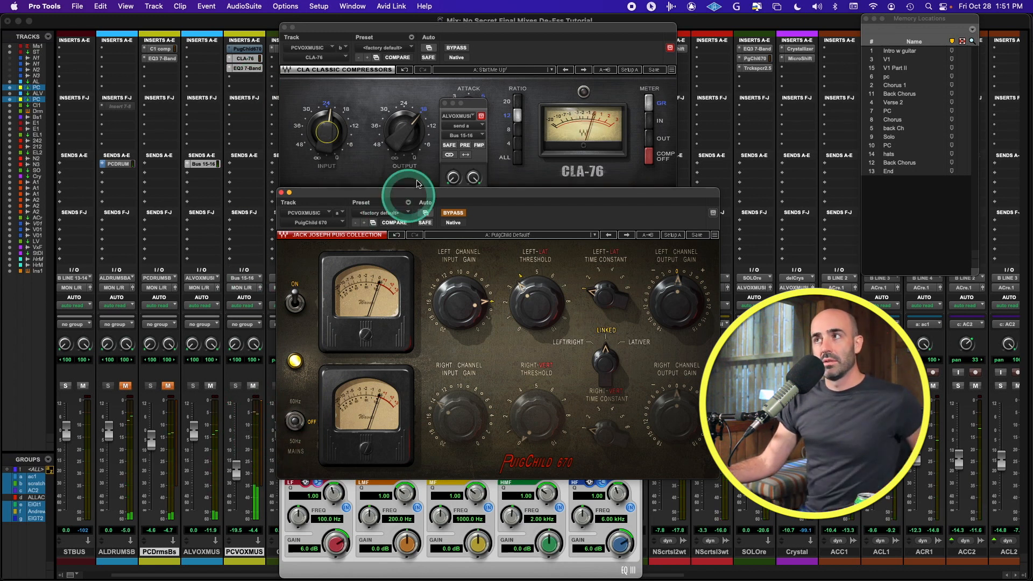
left_click(406, 128)
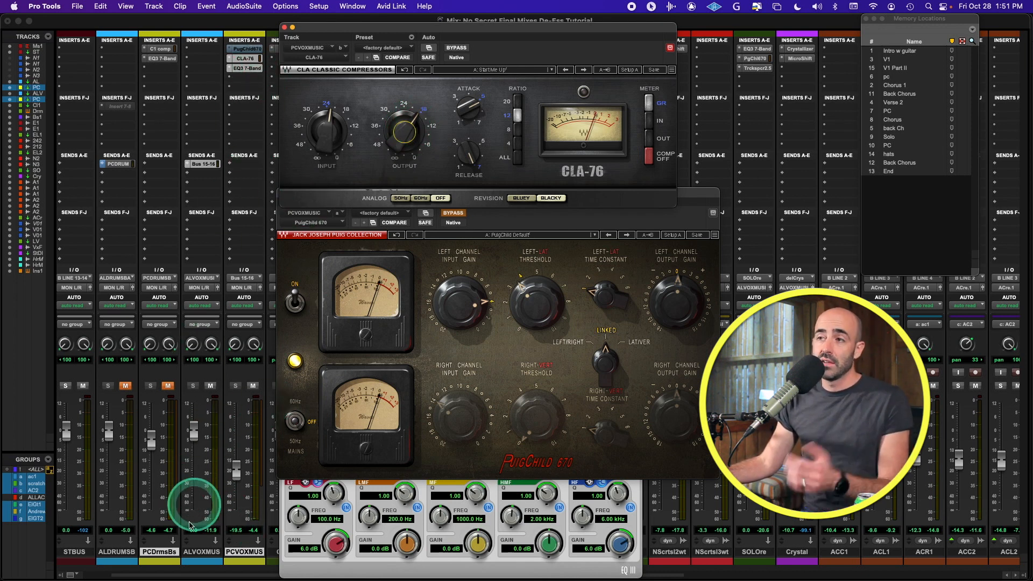
Step: Mute PCVOXMUS and lower its fader to -22.6
scroll(237, 430, "right", 1)
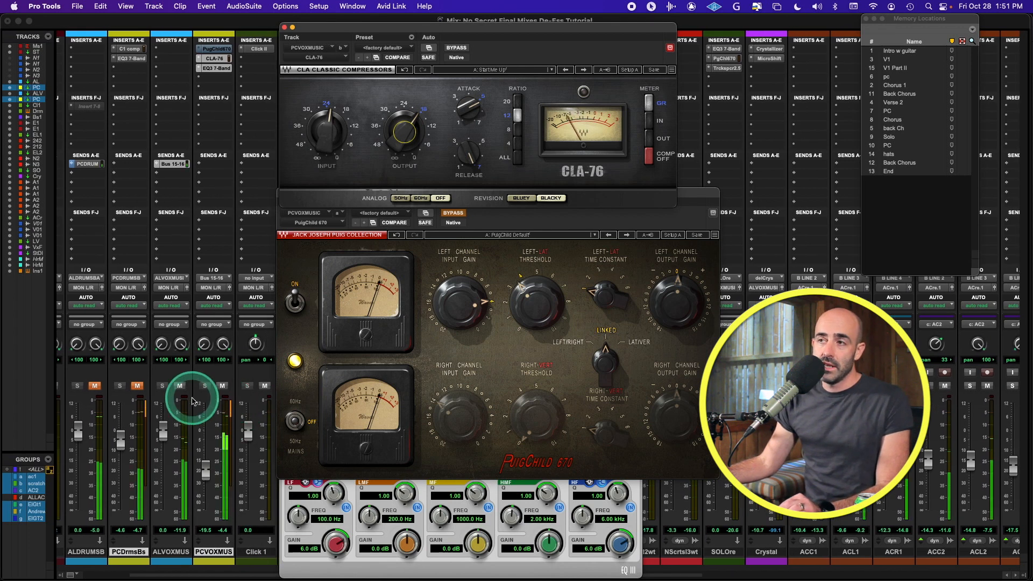
scroll(219, 415, "left", 1)
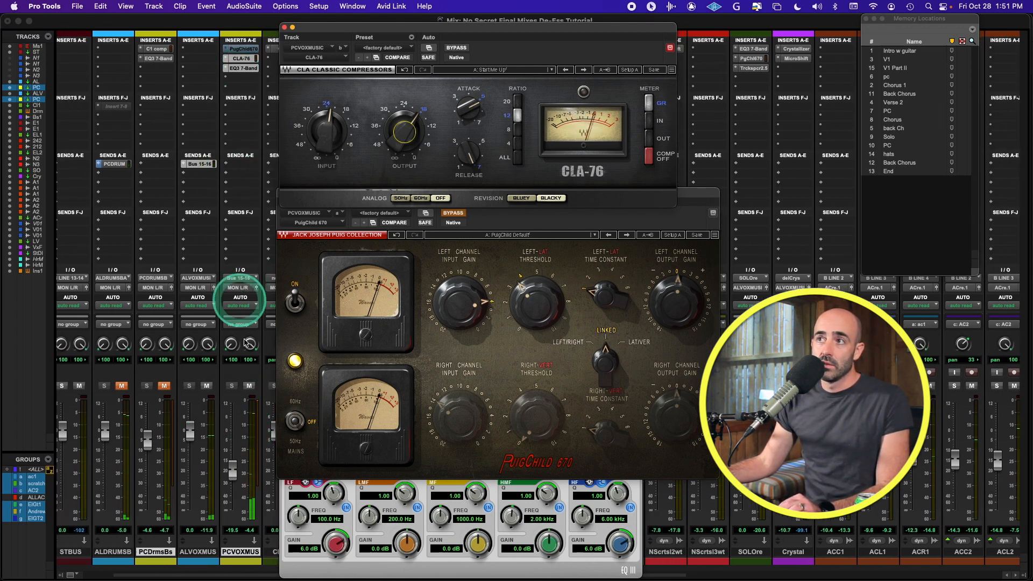
left_click(249, 387)
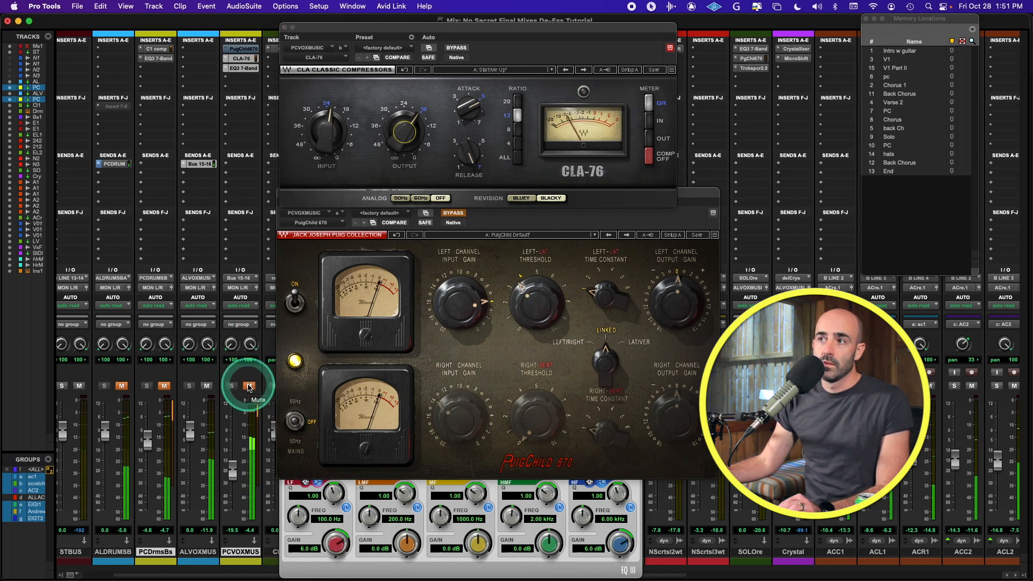
left_click_drag(235, 465, 235, 473)
left_click(249, 386)
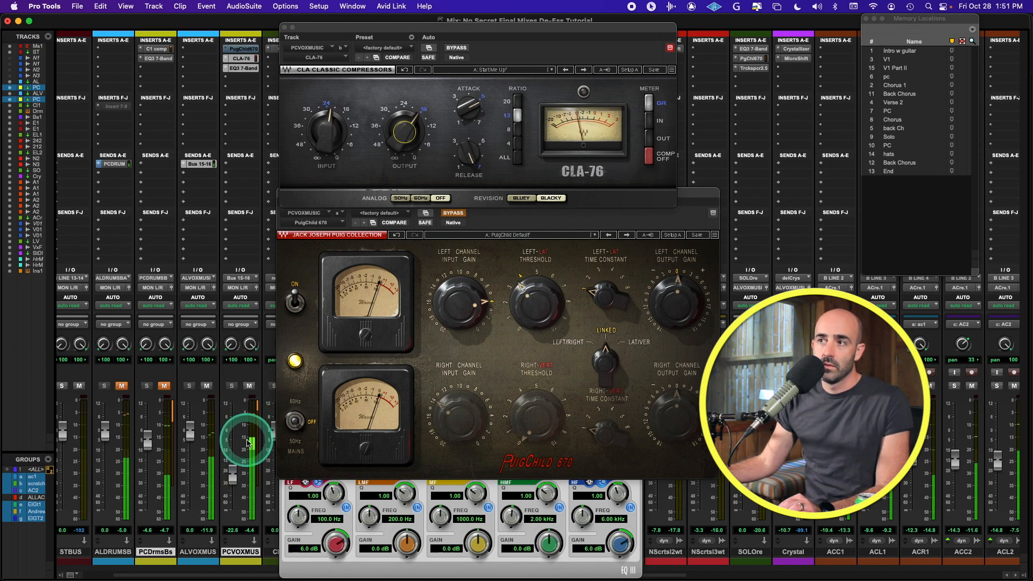
Step: Unmute both drum buses, mute both vocal buses, and copy the CLA-76 onto PCDrmsBs between C1 and EQ3
left_click(164, 386)
left_click(122, 386)
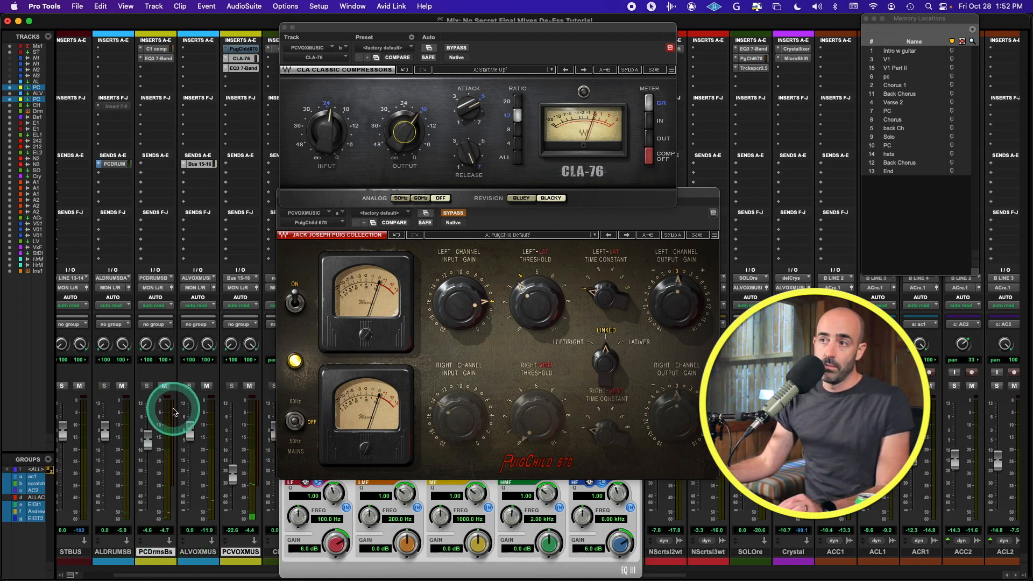
left_click(248, 386)
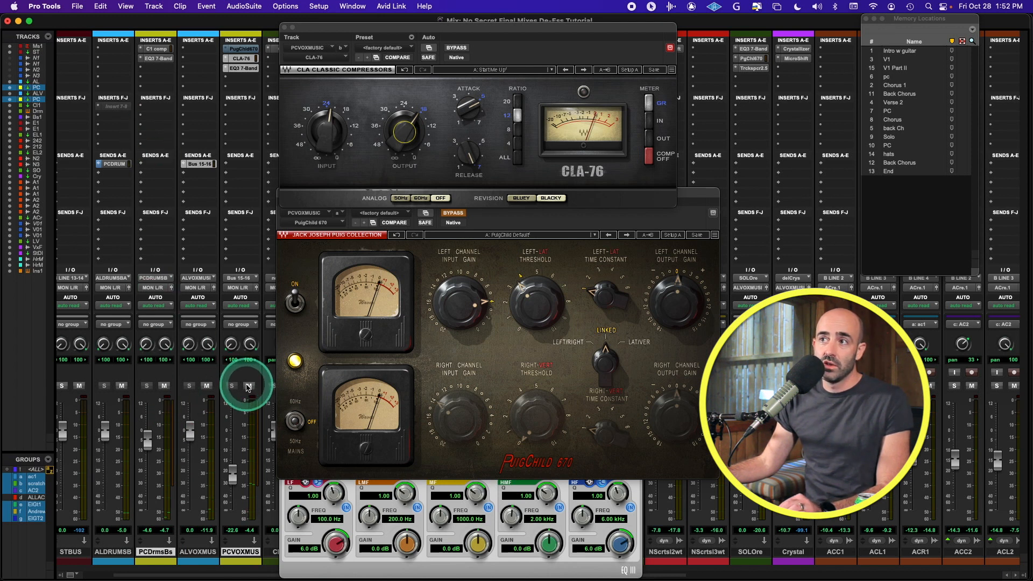
left_click(206, 385)
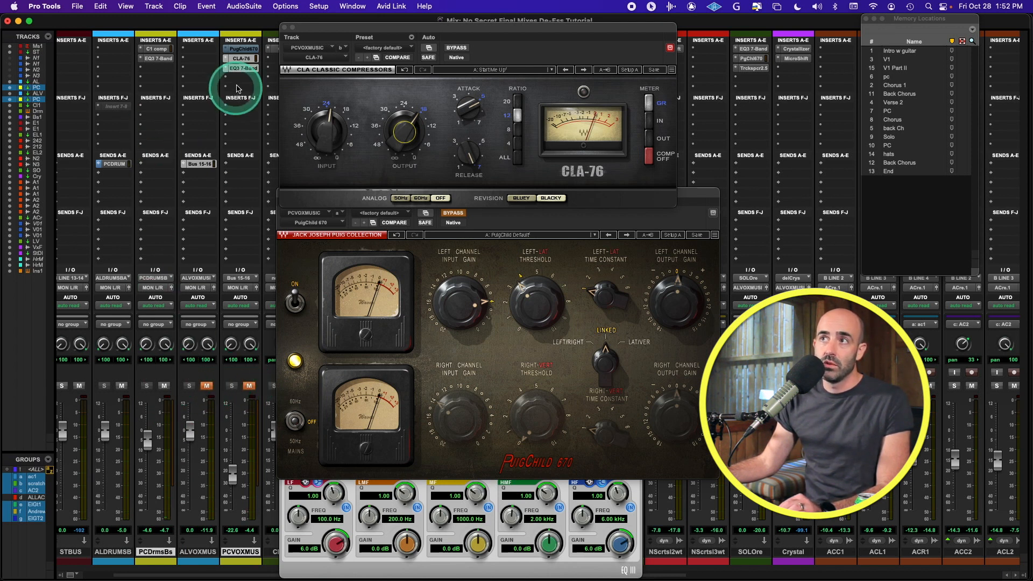
left_click_drag(209, 64, 156, 68)
Step: Open the CLA-76 on the PCDrmsBs drum bus, start playback, and unmute the bus
left_click(156, 68)
left_click(347, 92)
key("space")
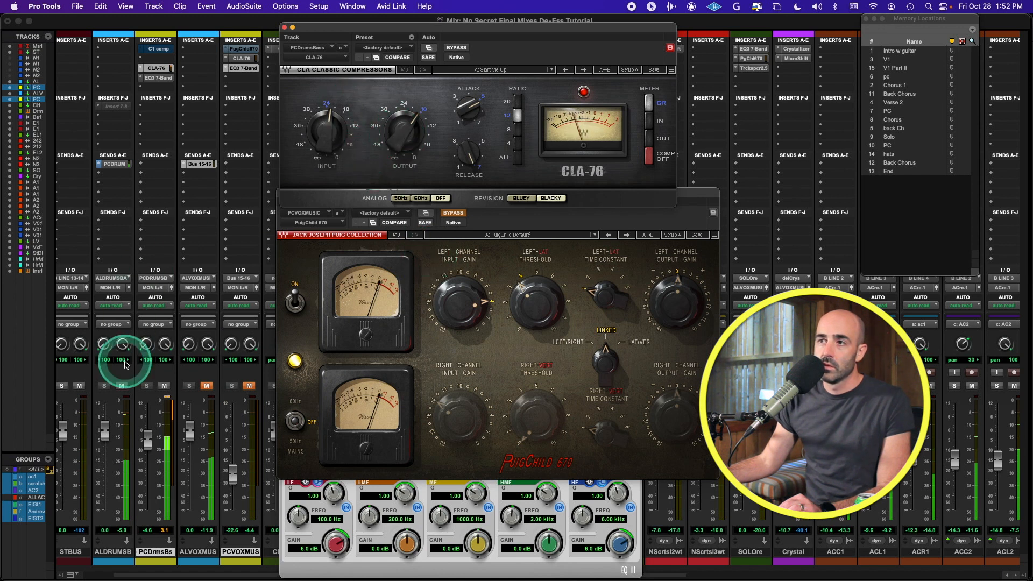
left_click(164, 386)
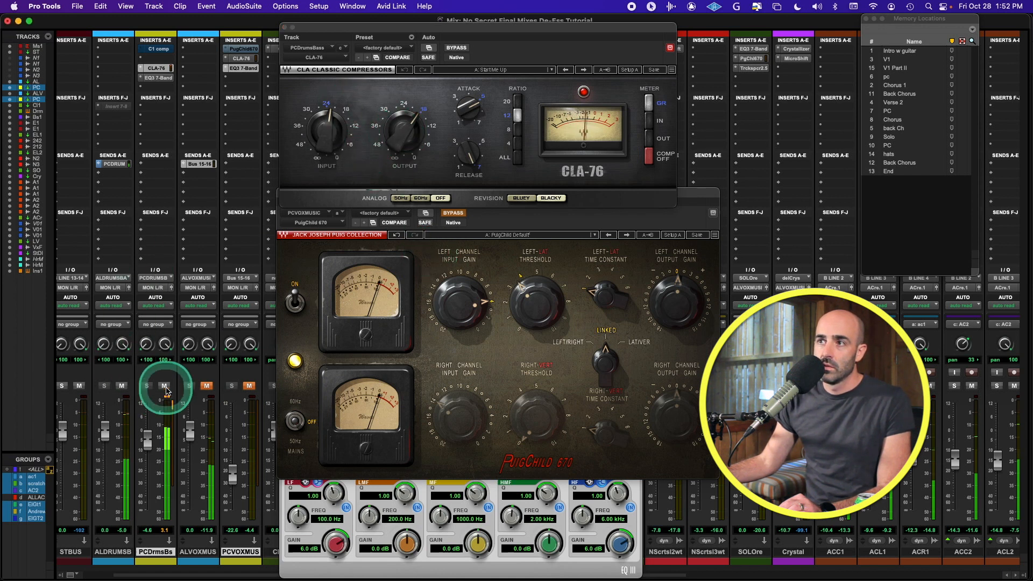
Step: Turn the drum CLA-76 Output down to about -24 and further, with a mute check
left_click(413, 132)
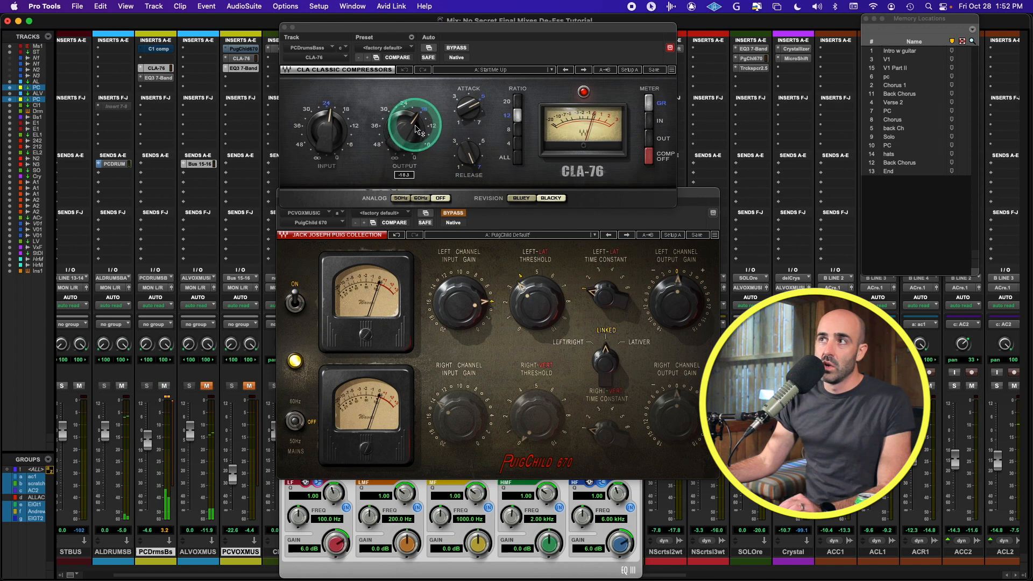
left_click_drag(401, 146, 392, 182)
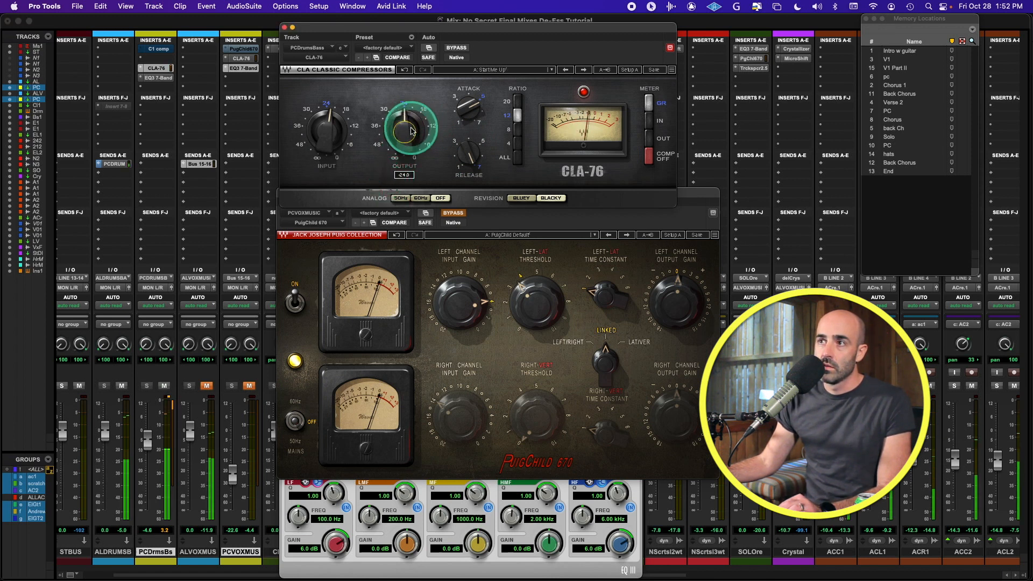
left_click(165, 386)
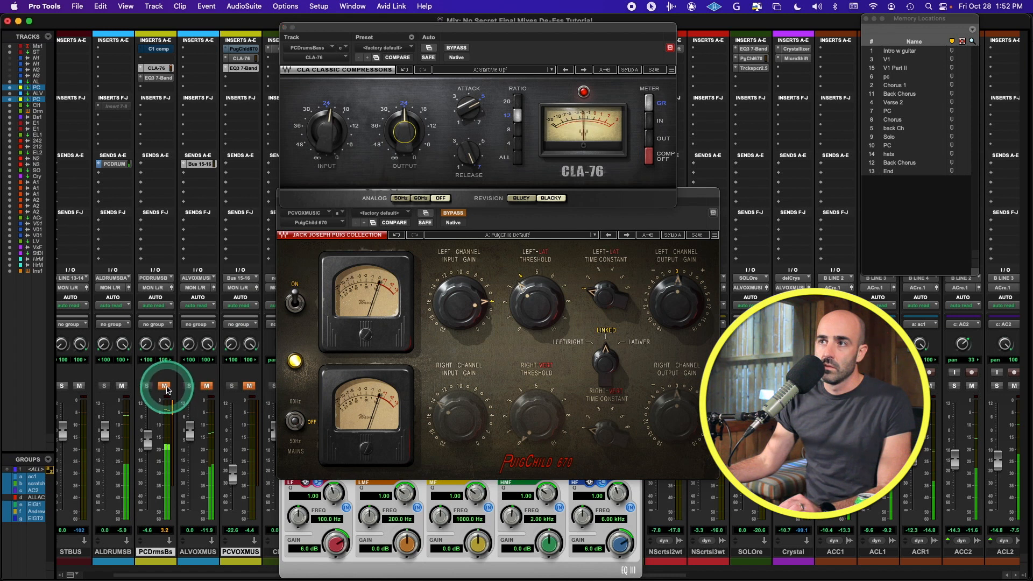
left_click(164, 386)
left_click(439, 138)
left_click_drag(405, 118, 405, 169)
Step: Compare PCDrmsBs muted versus unmuted, then fine-tune the drum CLA-76 output level
left_click(329, 235)
left_click(164, 386)
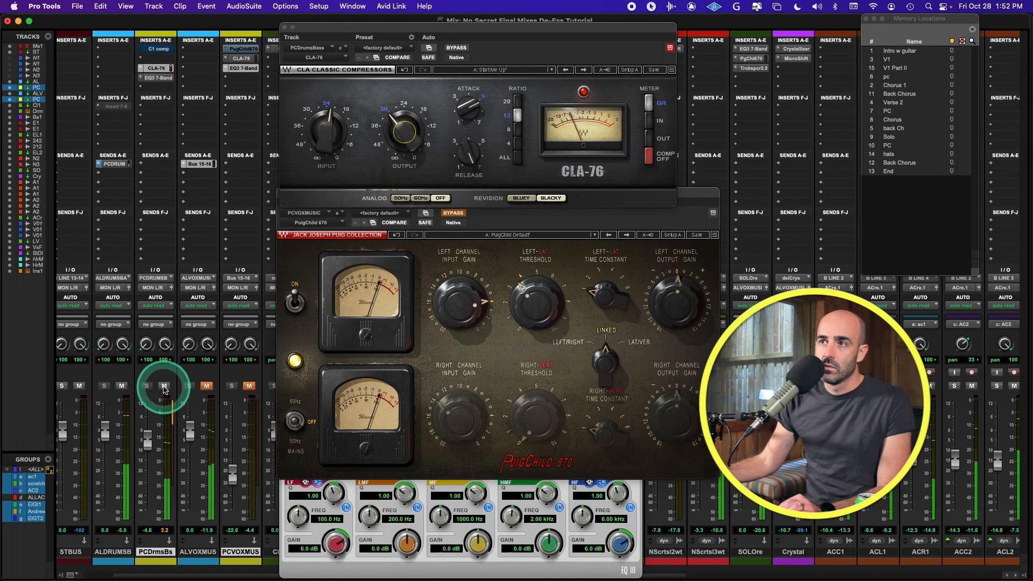
left_click(164, 386)
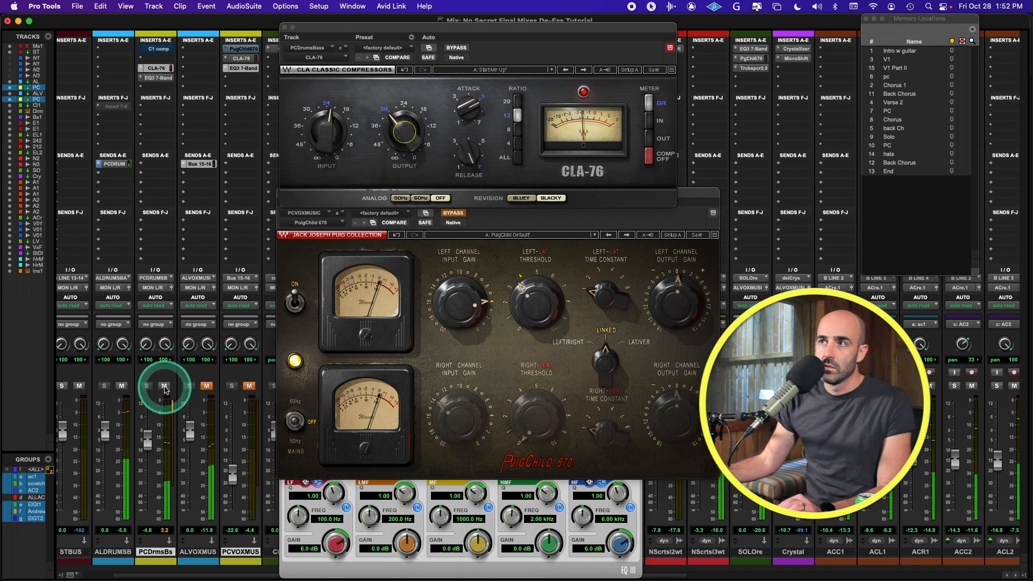
left_click(165, 386)
left_click(165, 386)
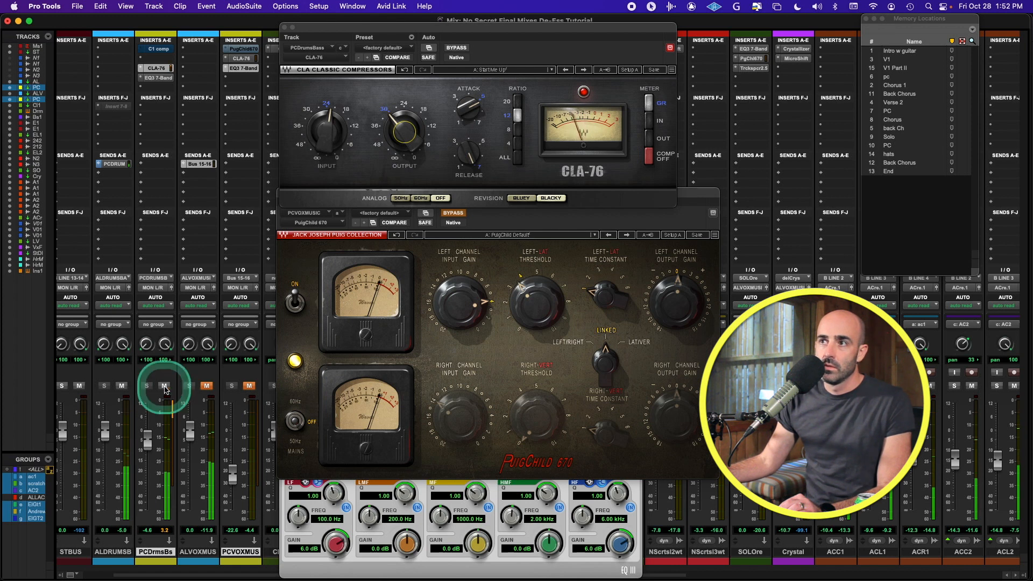
left_click_drag(392, 125, 411, 179)
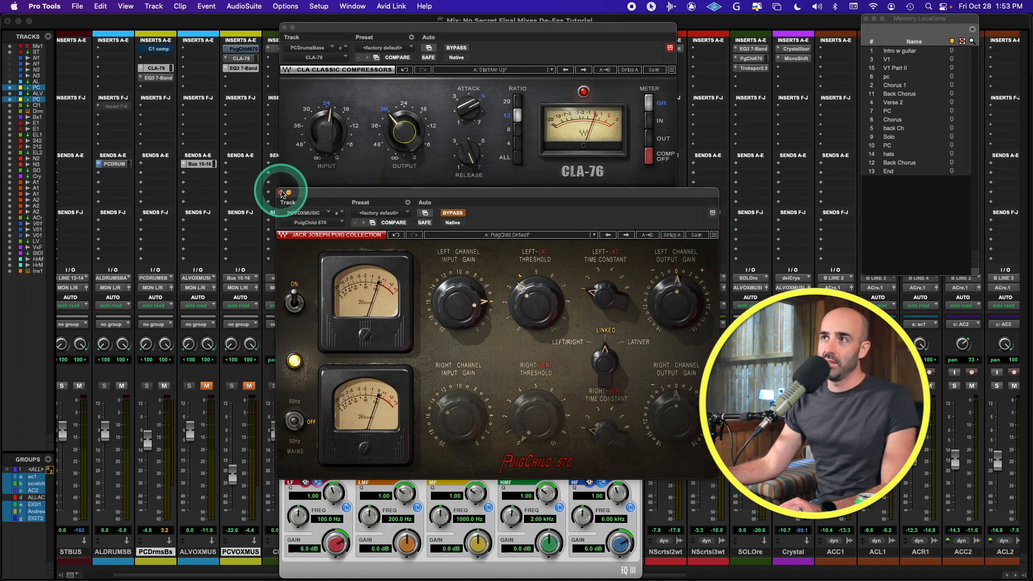
Step: Close the PuigChild 670 and EQ3 7-Band windows and start playback
left_click(281, 194)
left_click(284, 319)
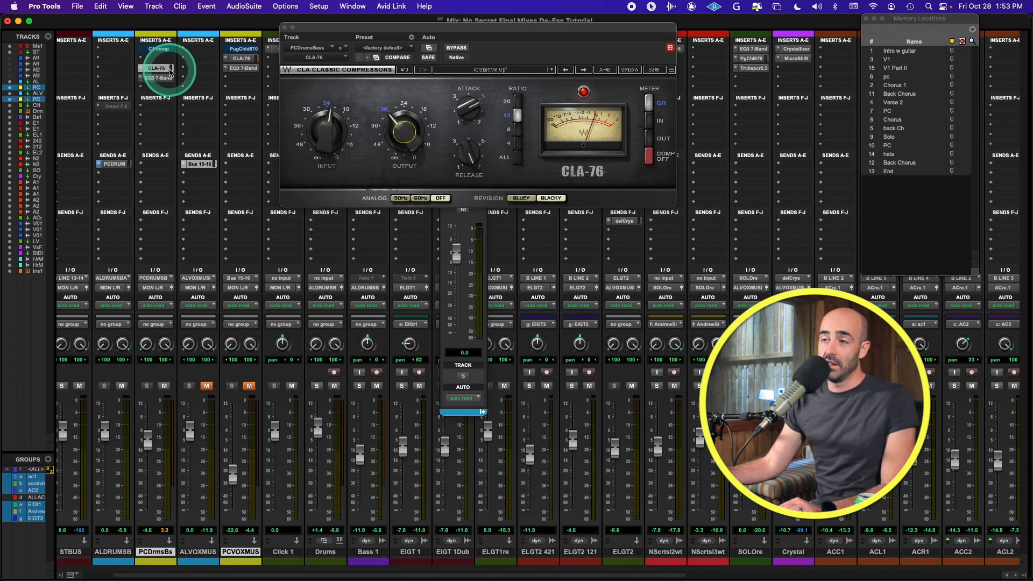
key("space")
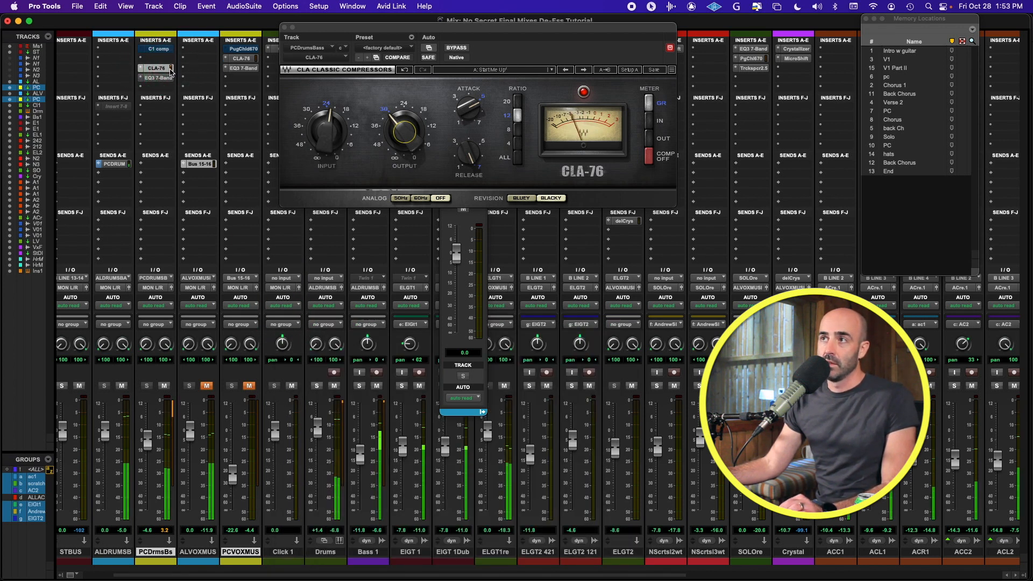
Step: Compare the drums by muting PCDrmsBs, then ALDRUMSB, leaving both unmuted
left_click(165, 385)
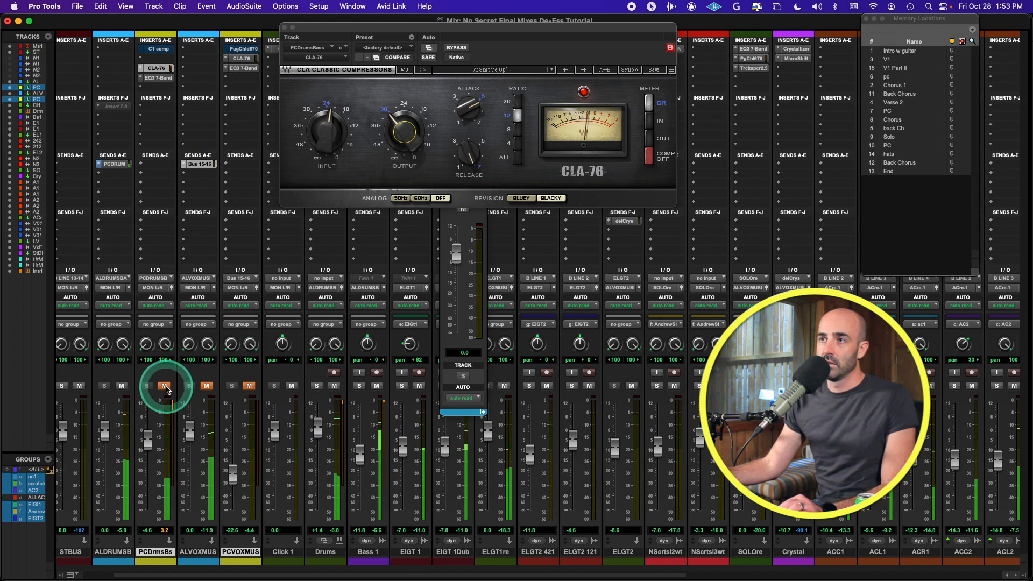
left_click(165, 385)
left_click(132, 387)
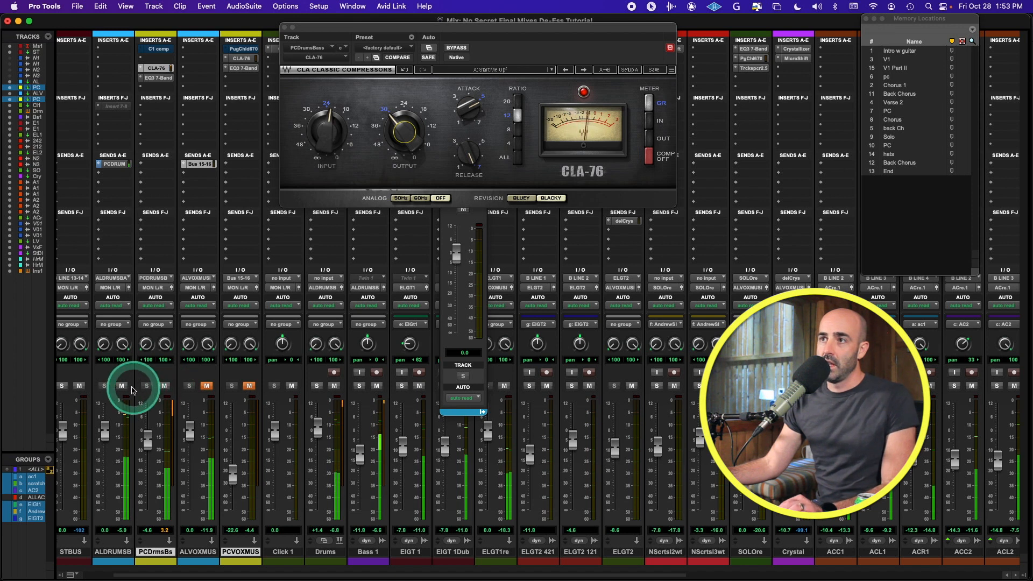
left_click(123, 386)
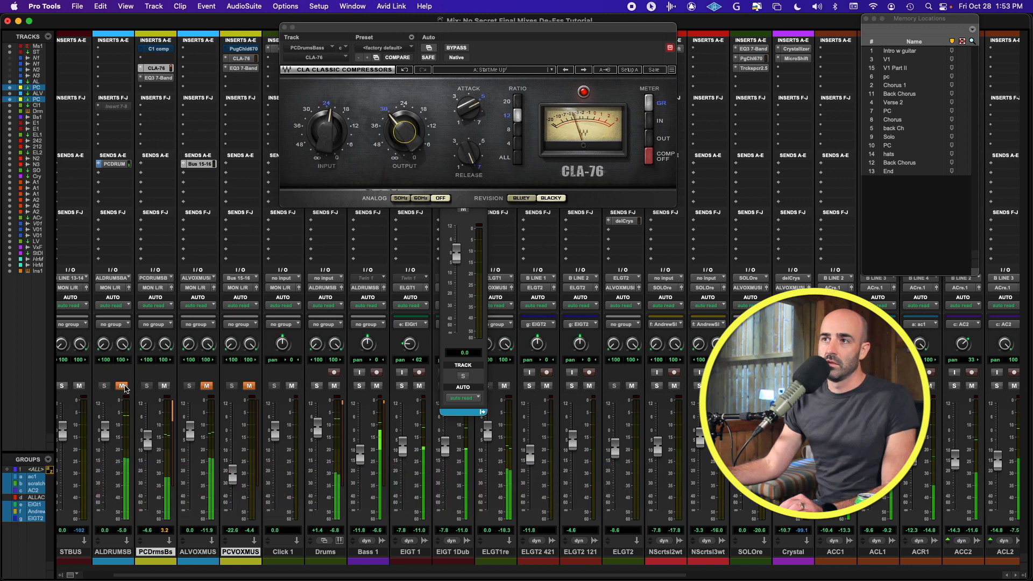
left_click(123, 386)
mouse_move(124, 389)
left_mouse_down()
mouse_move(166, 392)
mouse_move(181, 348)
left_mouse_up()
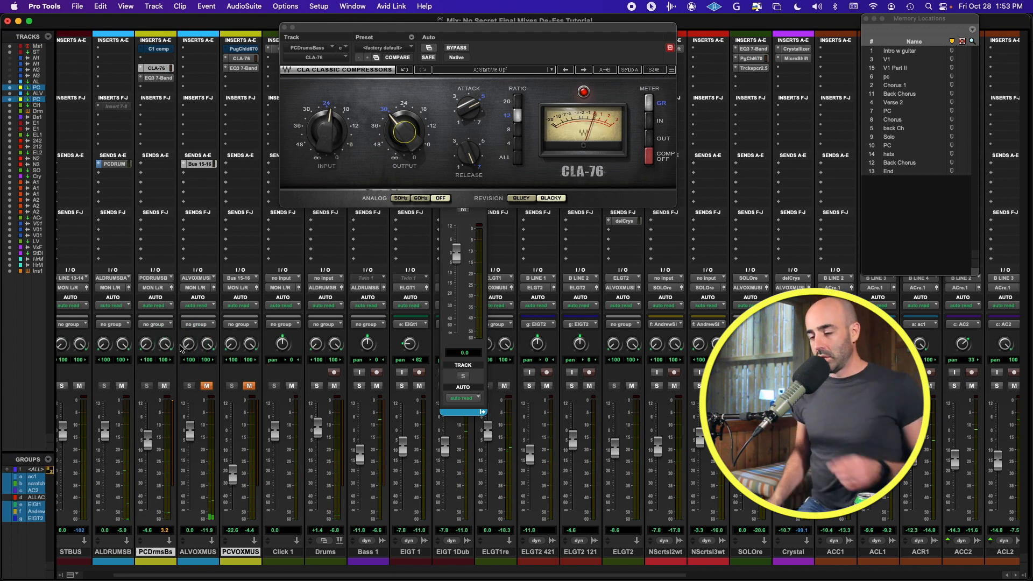